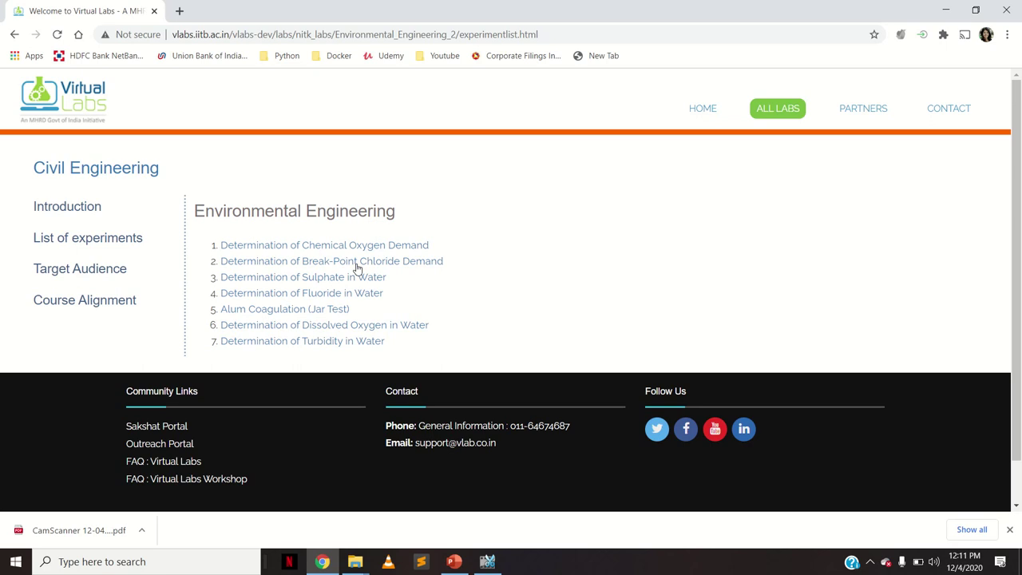
Step: Open the Alum Coagulation (Jar Test) experiment and read through its Theory section
{"action": "left_click", "coordinate": [316, 312]}
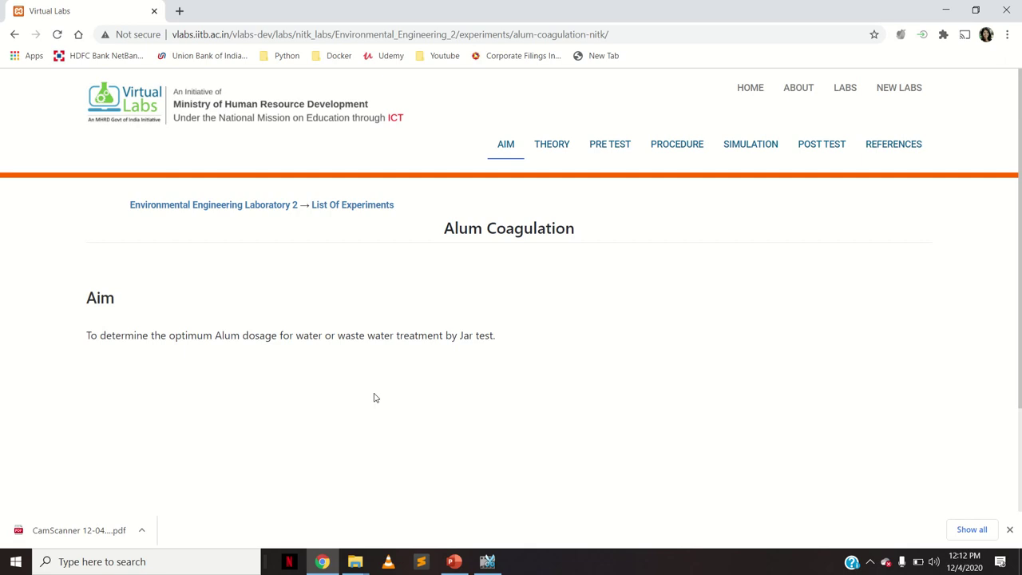
{"action": "left_click", "coordinate": [564, 150]}
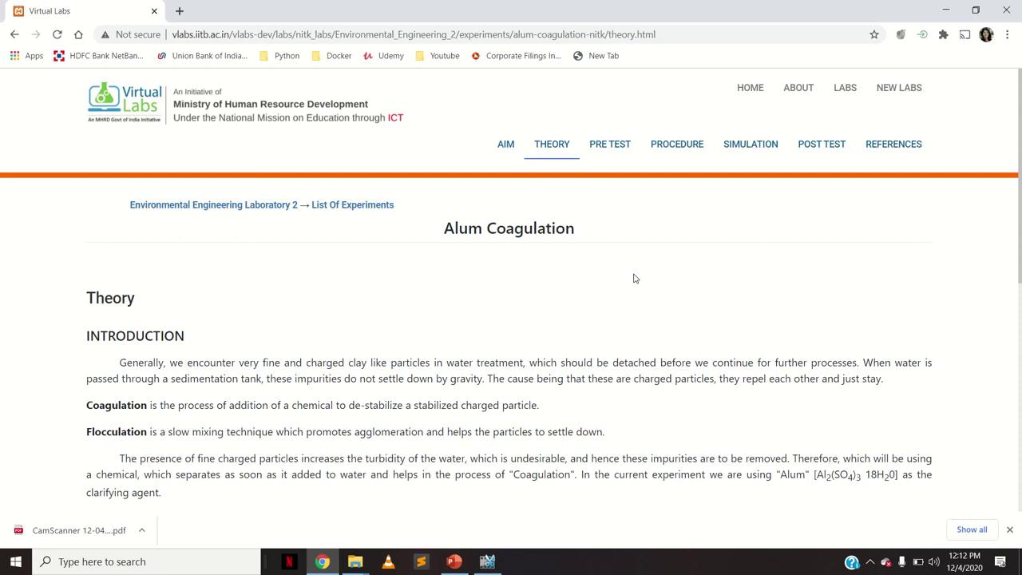
{"action": "scroll", "coordinate": [634, 278], "scroll_direction": "down", "scroll_amount": 1}
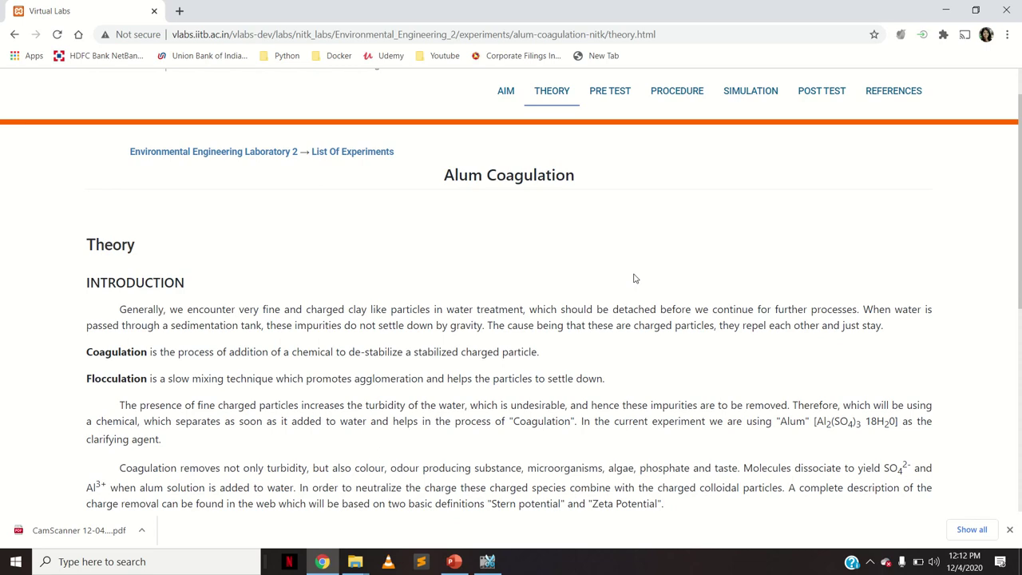
{"action": "scroll", "coordinate": [635, 278], "scroll_direction": "down", "scroll_amount": 1}
{"action": "scroll", "coordinate": [635, 273], "scroll_direction": "down", "scroll_amount": 3}
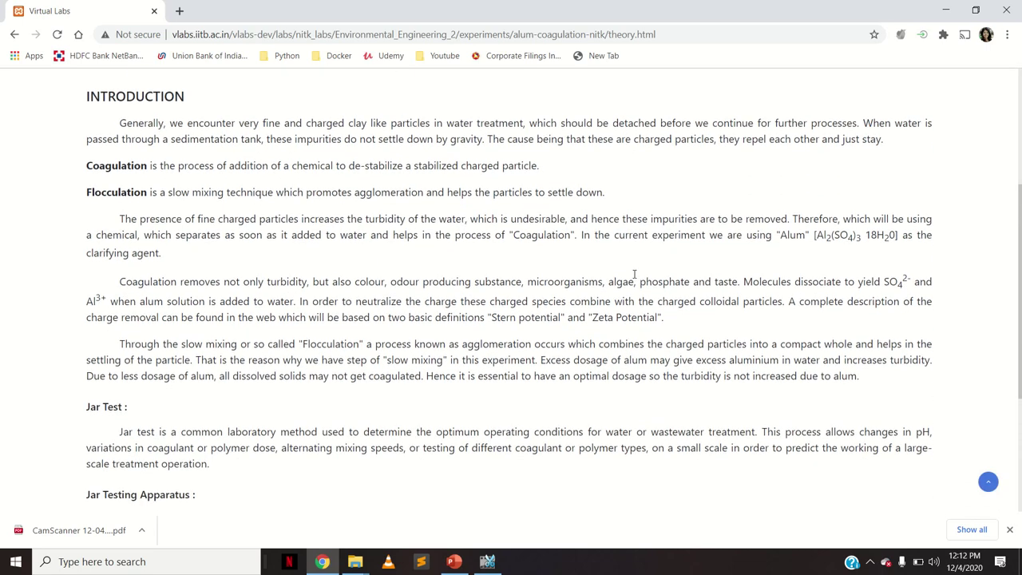
{"action": "scroll", "coordinate": [635, 274], "scroll_direction": "down", "scroll_amount": 1}
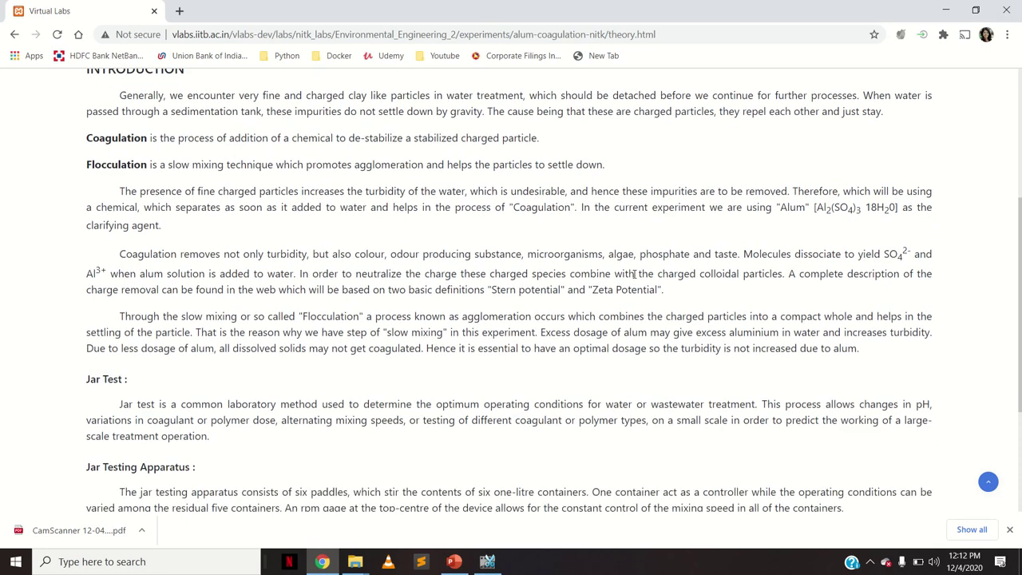
{"action": "scroll", "coordinate": [635, 274], "scroll_direction": "down", "scroll_amount": 1}
{"action": "scroll", "coordinate": [635, 274], "scroll_direction": "down", "scroll_amount": 1}
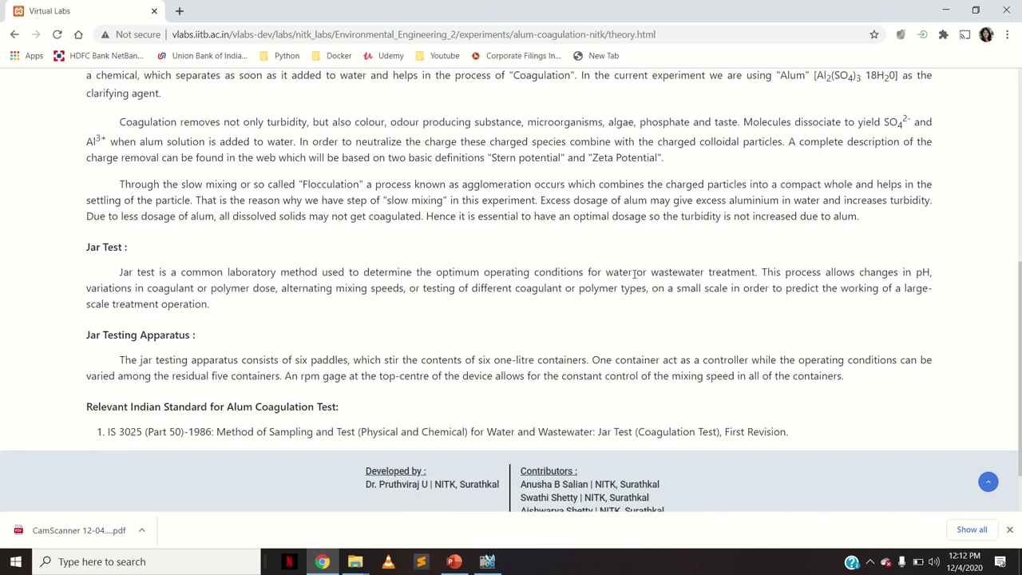
{"action": "scroll", "coordinate": [635, 273], "scroll_direction": "up", "scroll_amount": 2}
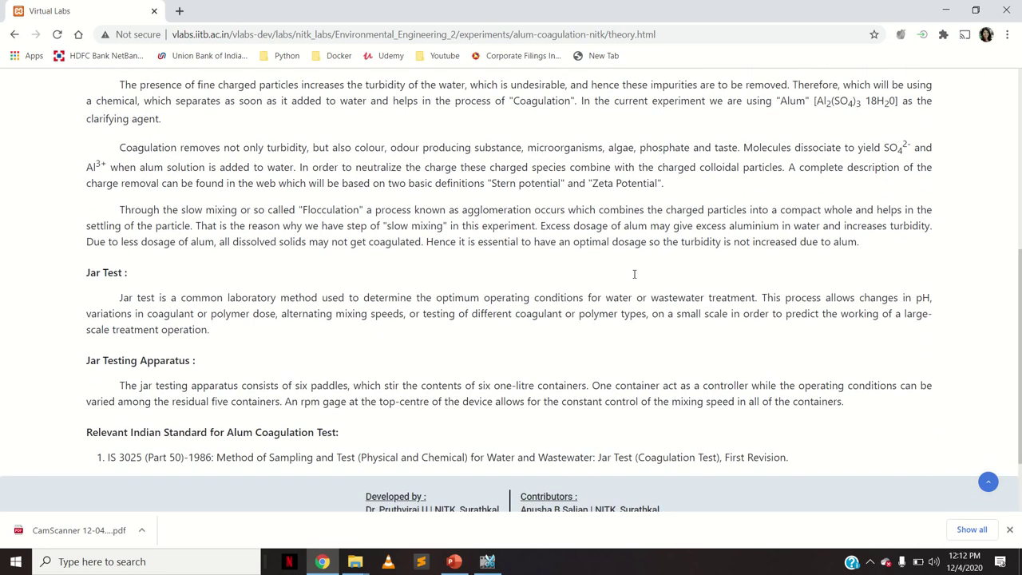
{"action": "scroll", "coordinate": [635, 278], "scroll_direction": "up", "scroll_amount": 3}
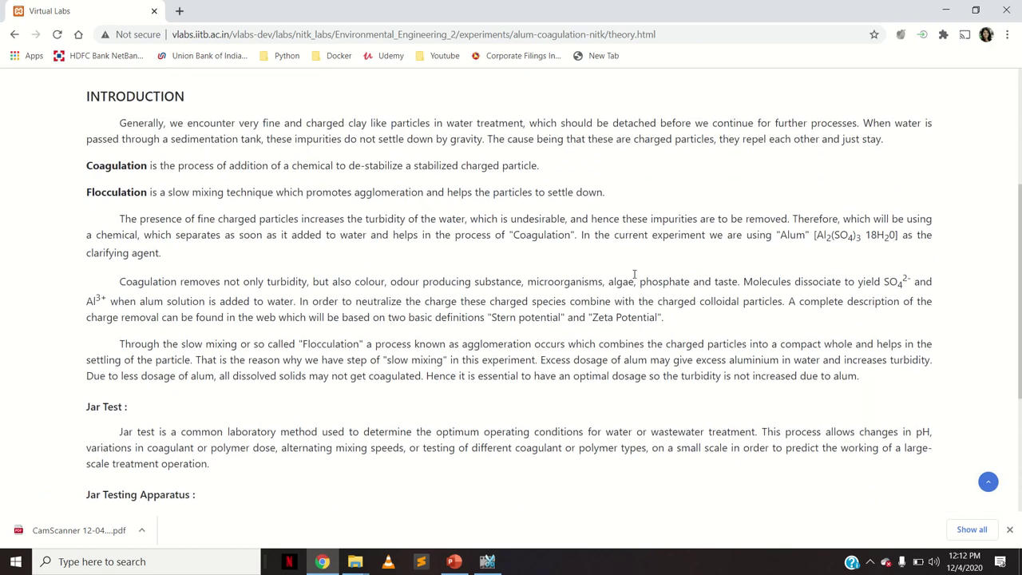
{"action": "scroll", "coordinate": [635, 278], "scroll_direction": "up", "scroll_amount": 2}
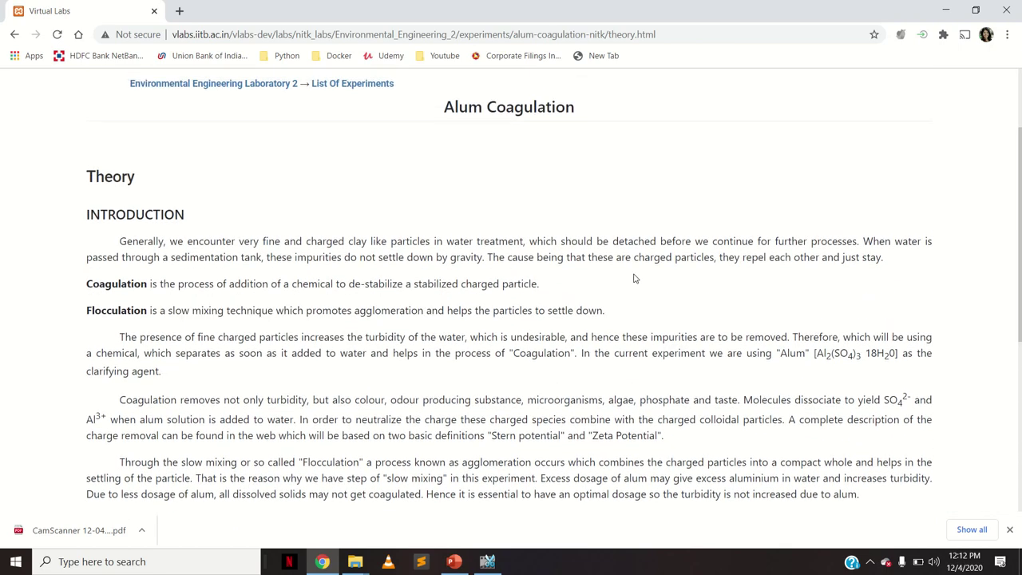
{"action": "scroll", "coordinate": [635, 278], "scroll_direction": "up", "scroll_amount": 2}
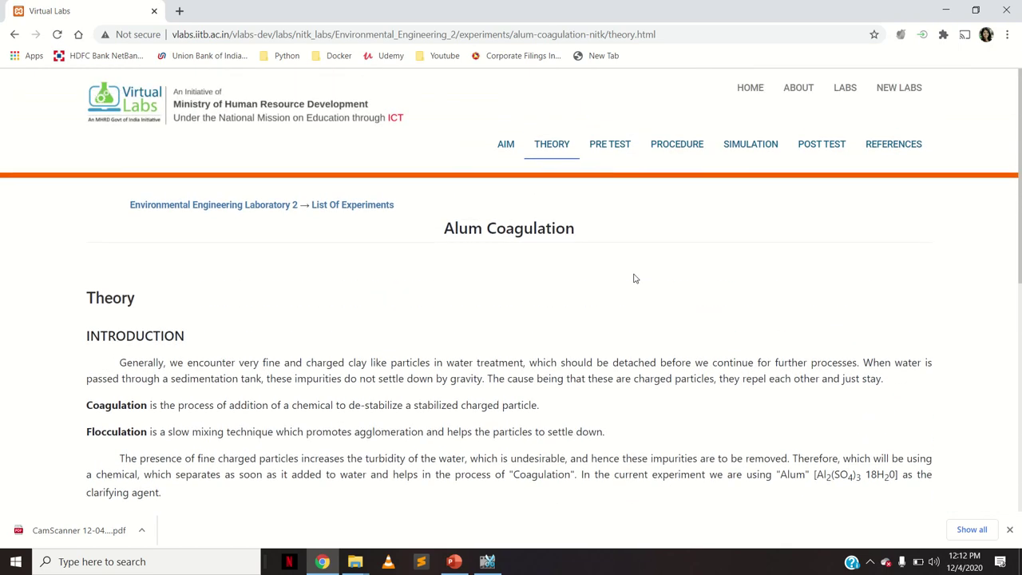
Step: Review the Pre Test quiz questions of the Alum Coagulation experiment without answering them
{"action": "left_click", "coordinate": [610, 152]}
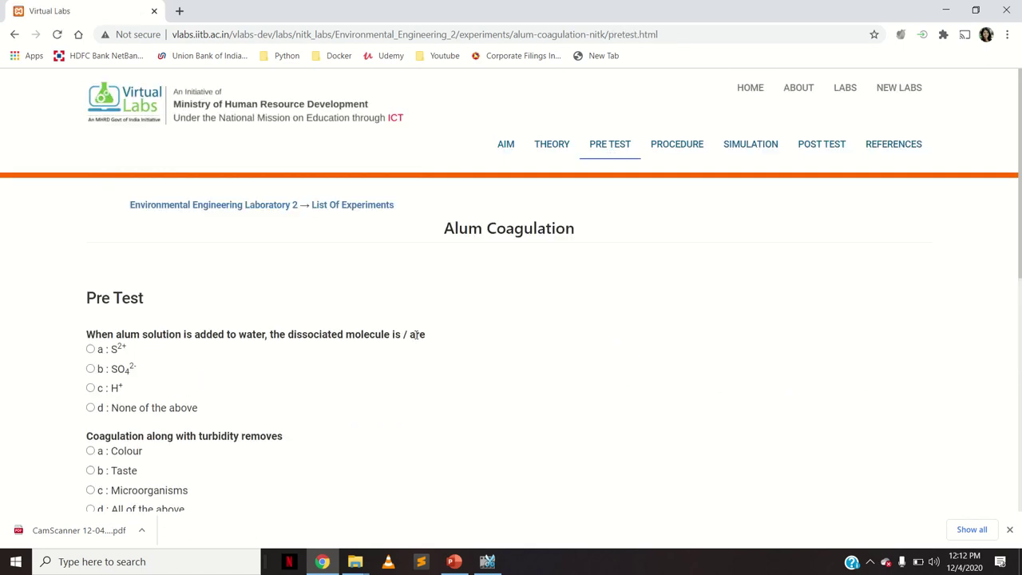
{"action": "scroll", "coordinate": [416, 336], "scroll_direction": "down", "scroll_amount": 2}
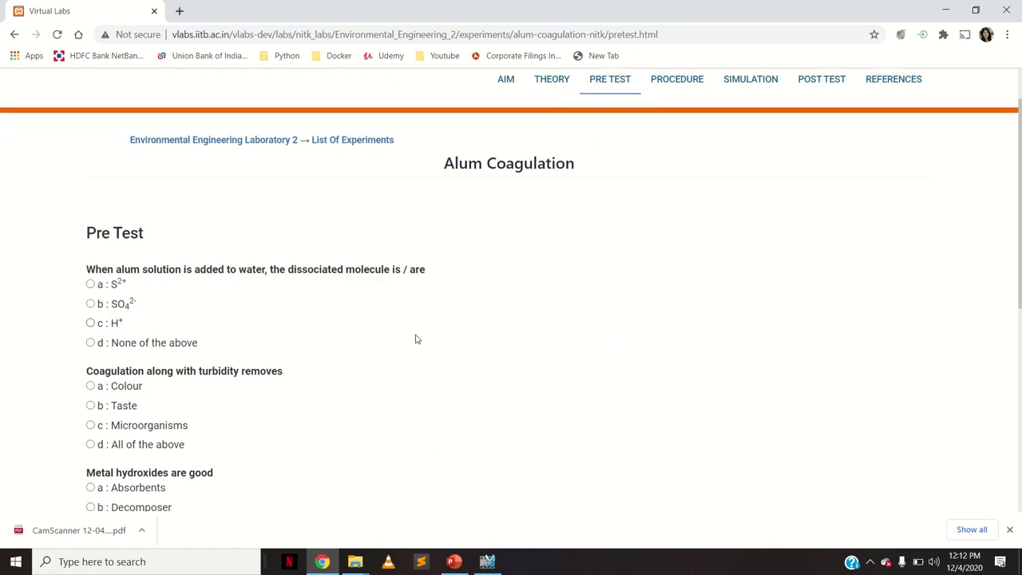
{"action": "scroll", "coordinate": [415, 339], "scroll_direction": "down", "scroll_amount": 5}
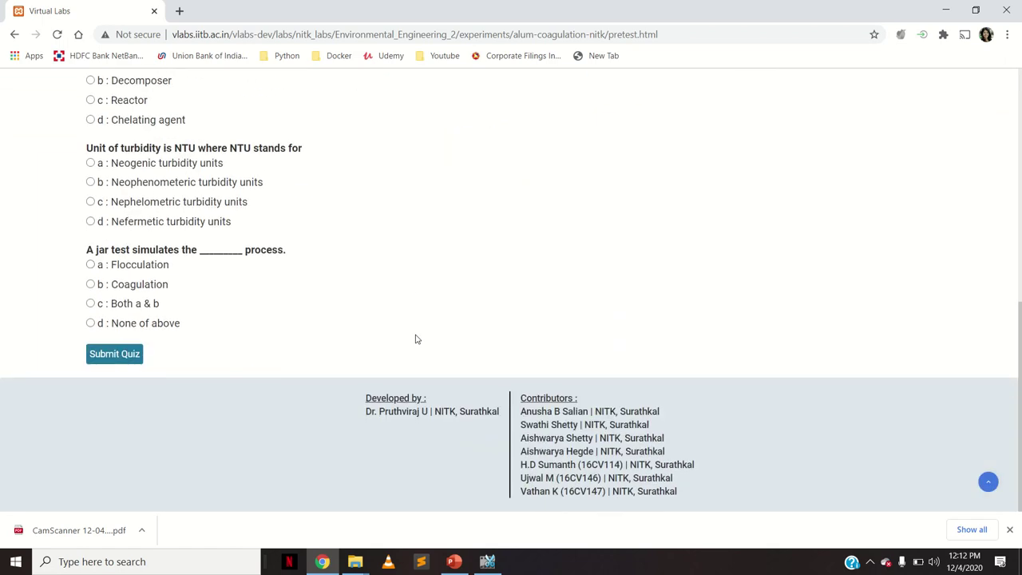
{"action": "scroll", "coordinate": [416, 338], "scroll_direction": "up", "scroll_amount": 5}
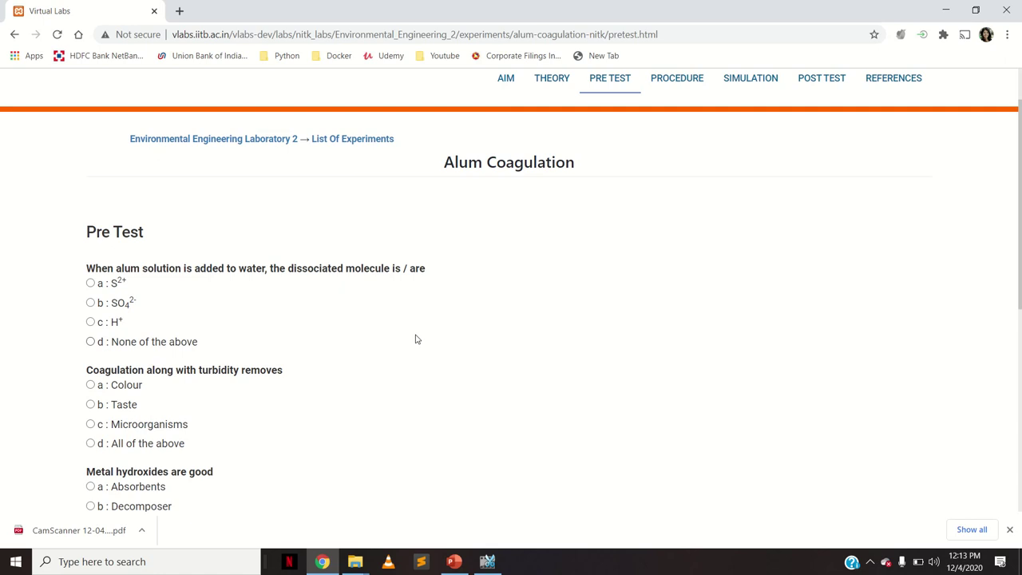
{"action": "scroll", "coordinate": [415, 338], "scroll_direction": "up", "scroll_amount": 1}
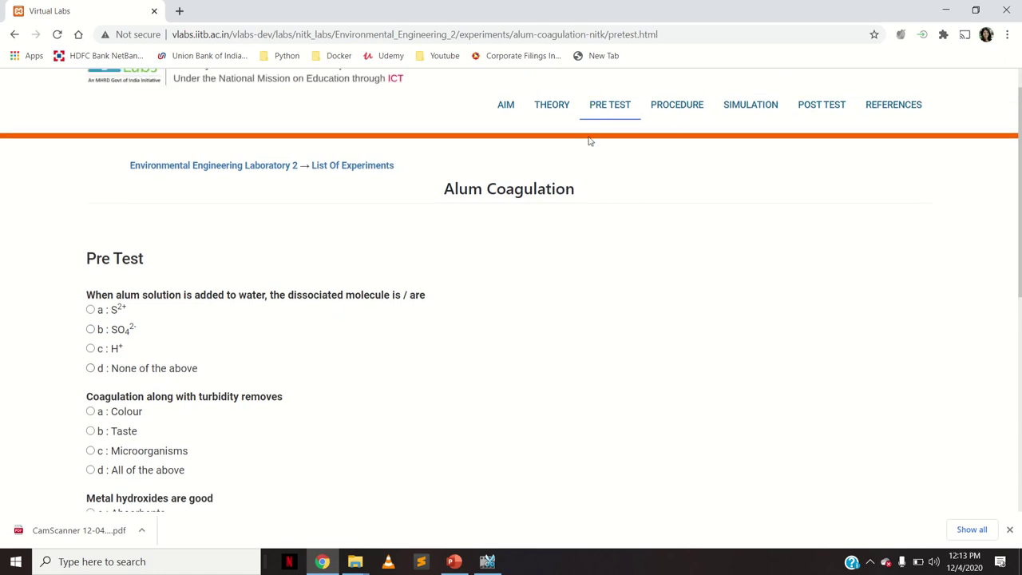
Step: Read through the illustrated Procedure of the Alum Coagulation experiment, down to the stirring instructions
{"action": "left_click", "coordinate": [687, 111]}
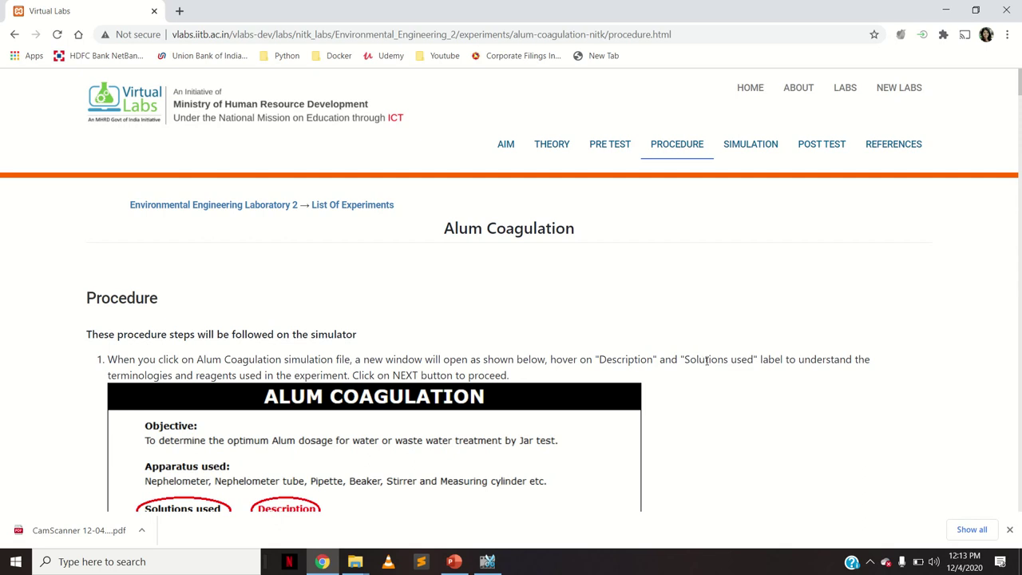
{"action": "scroll", "coordinate": [707, 361], "scroll_direction": "down", "scroll_amount": 1}
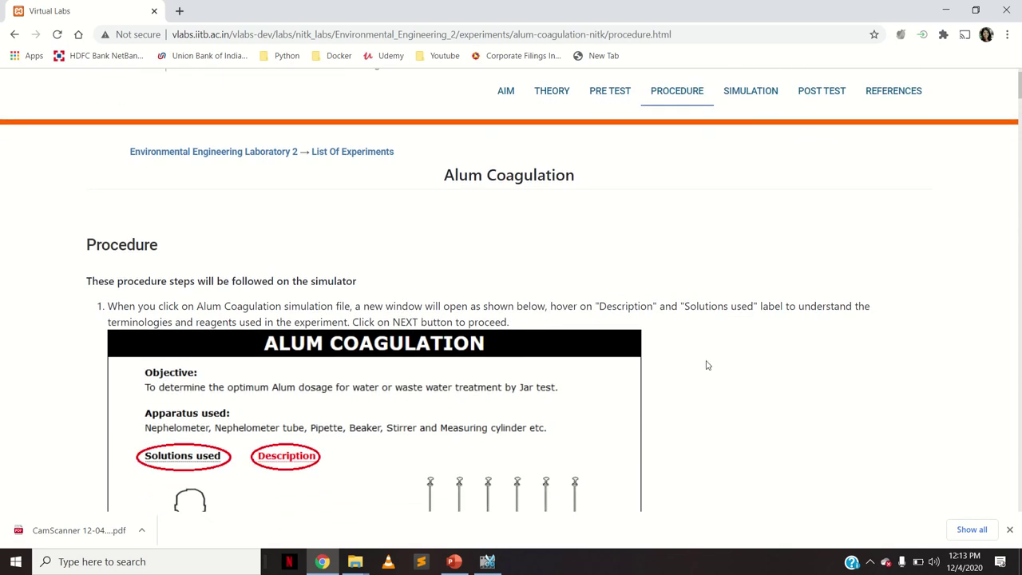
{"action": "scroll", "coordinate": [706, 365], "scroll_direction": "down", "scroll_amount": 1}
{"action": "scroll", "coordinate": [707, 365], "scroll_direction": "down", "scroll_amount": 3}
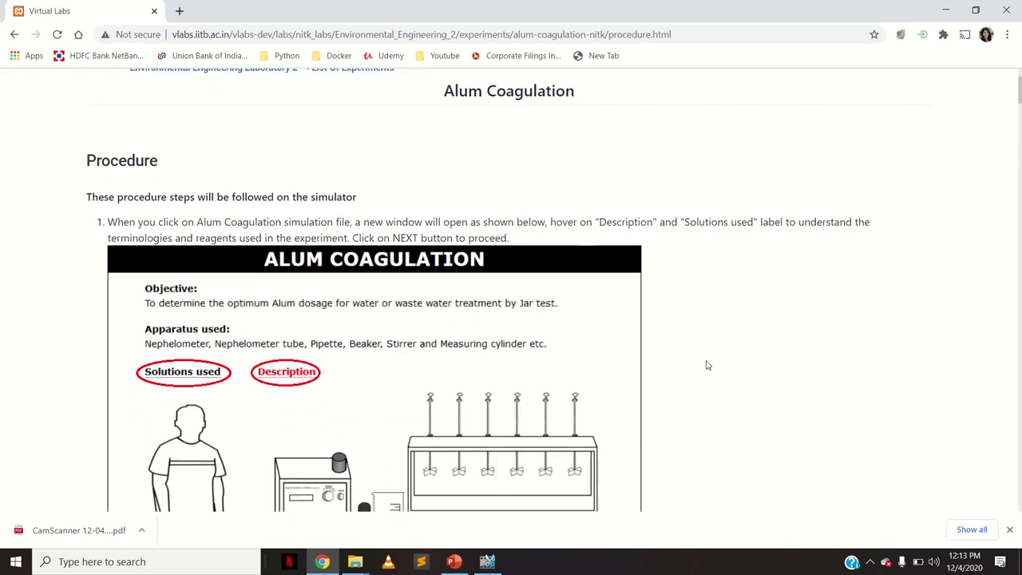
{"action": "scroll", "coordinate": [707, 365], "scroll_direction": "down", "scroll_amount": 10}
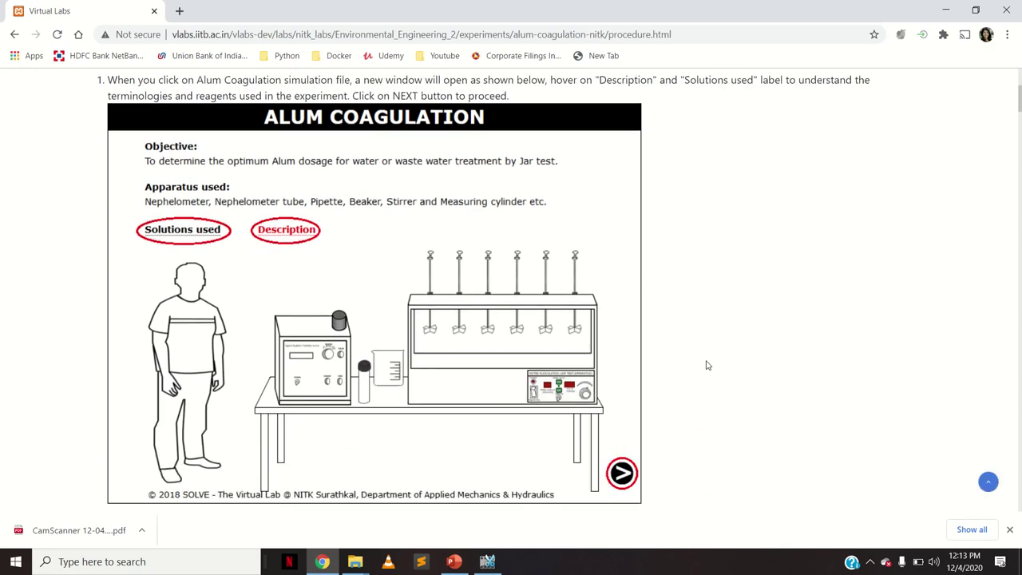
{"action": "scroll", "coordinate": [707, 365], "scroll_direction": "down", "scroll_amount": 3}
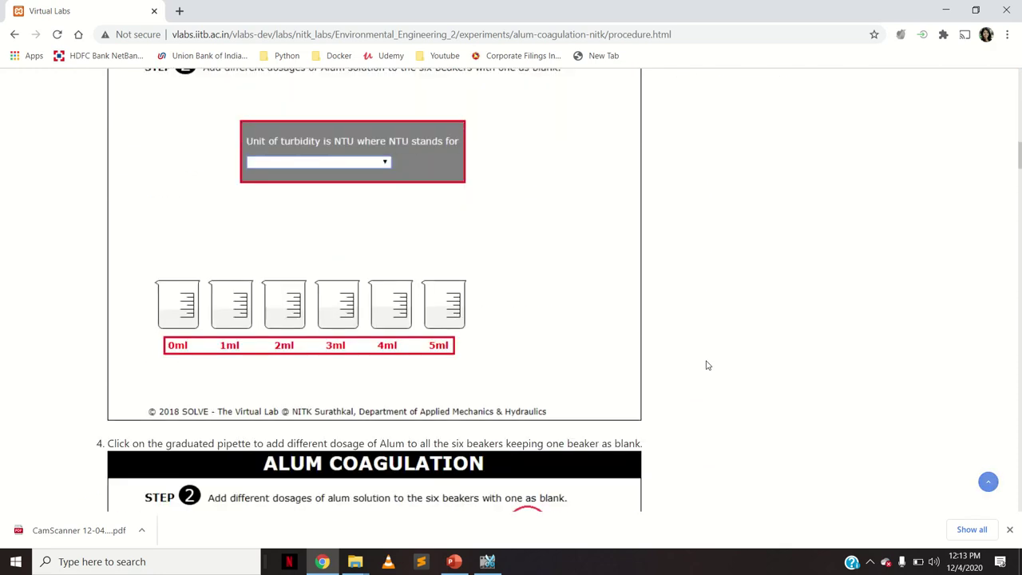
{"action": "scroll", "coordinate": [707, 365], "scroll_direction": "down", "scroll_amount": 3}
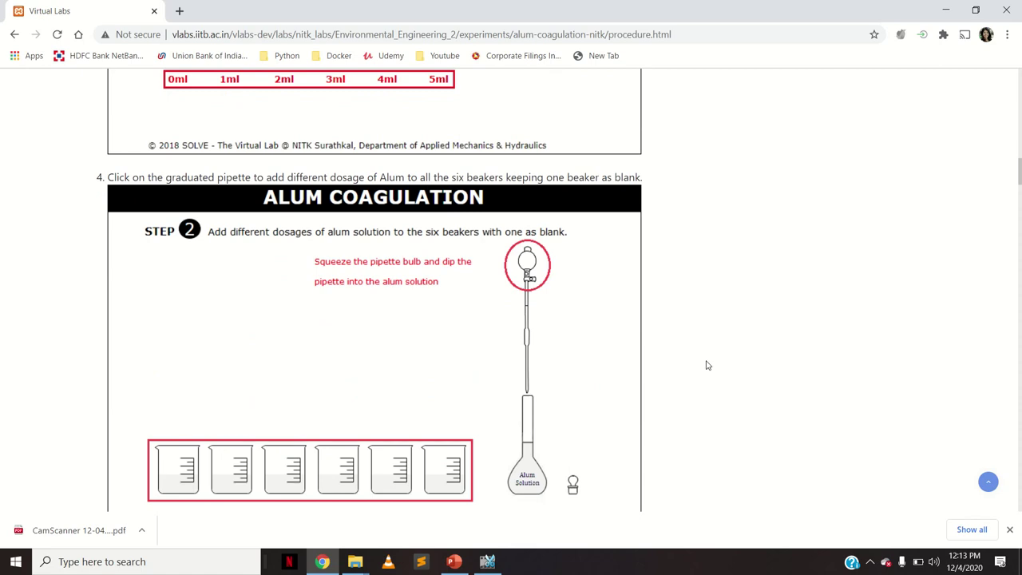
{"action": "scroll", "coordinate": [707, 365], "scroll_direction": "down", "scroll_amount": 6}
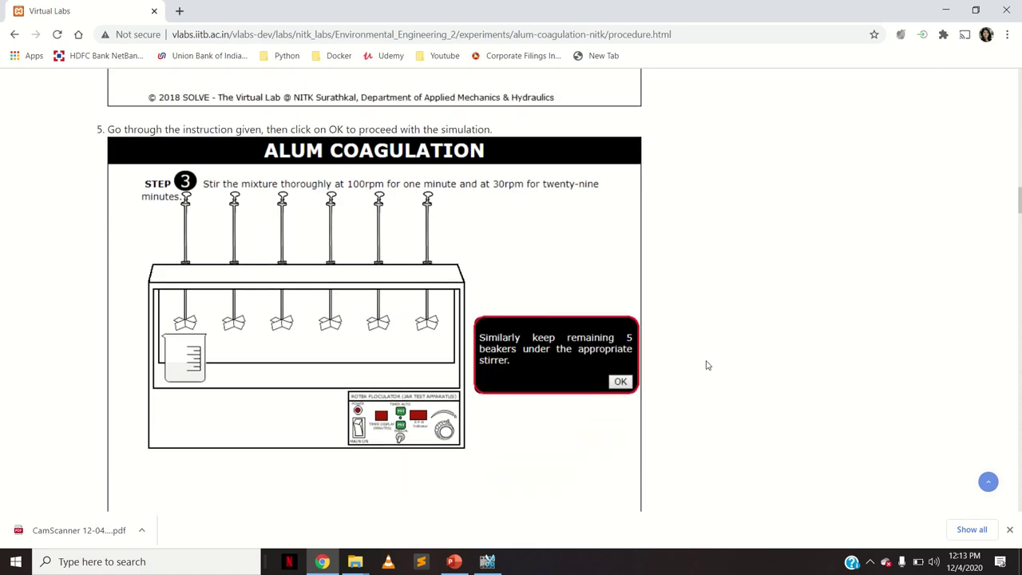
{"action": "scroll", "coordinate": [707, 365], "scroll_direction": "down", "scroll_amount": 2}
{"action": "scroll", "coordinate": [707, 365], "scroll_direction": "up", "scroll_amount": 1}
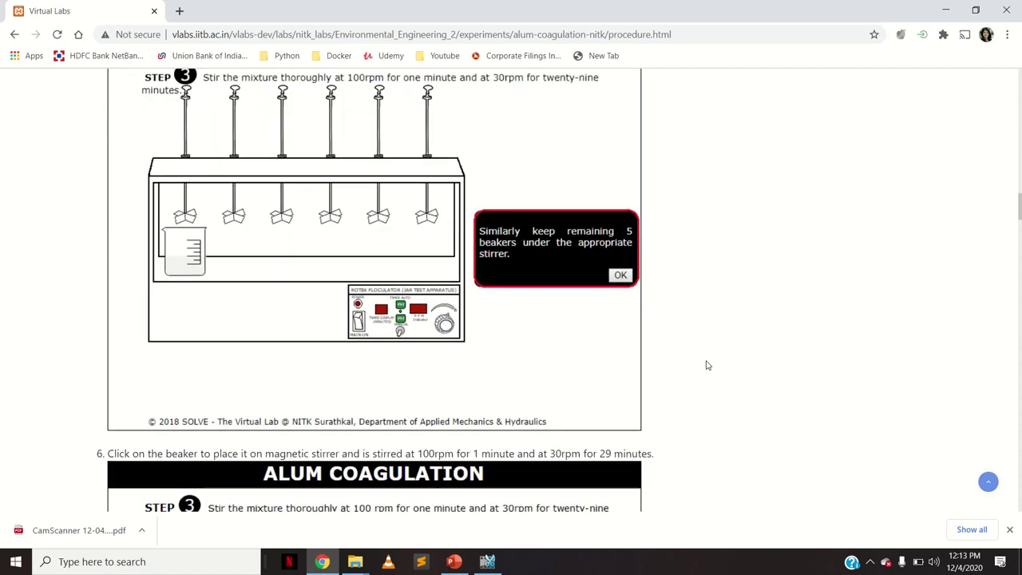
{"action": "scroll", "coordinate": [707, 365], "scroll_direction": "up", "scroll_amount": 20}
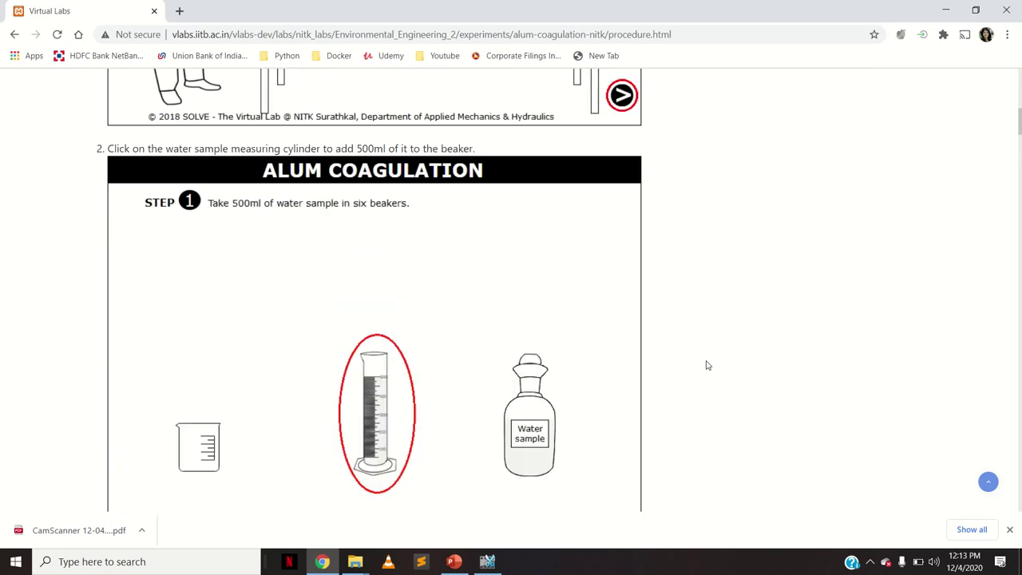
{"action": "scroll", "coordinate": [706, 365], "scroll_direction": "up", "scroll_amount": 5}
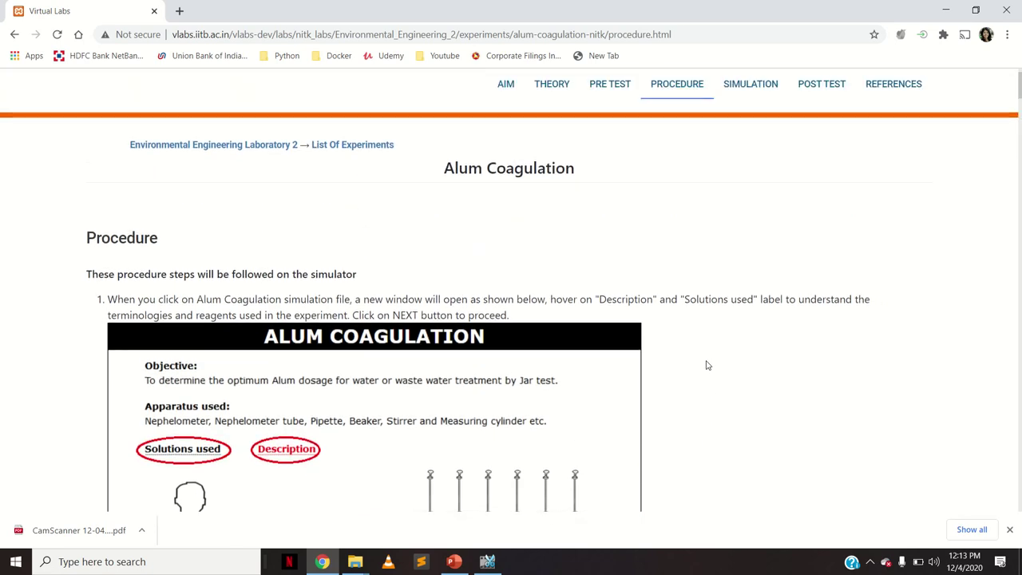
{"action": "scroll", "coordinate": [707, 365], "scroll_direction": "up", "scroll_amount": 1}
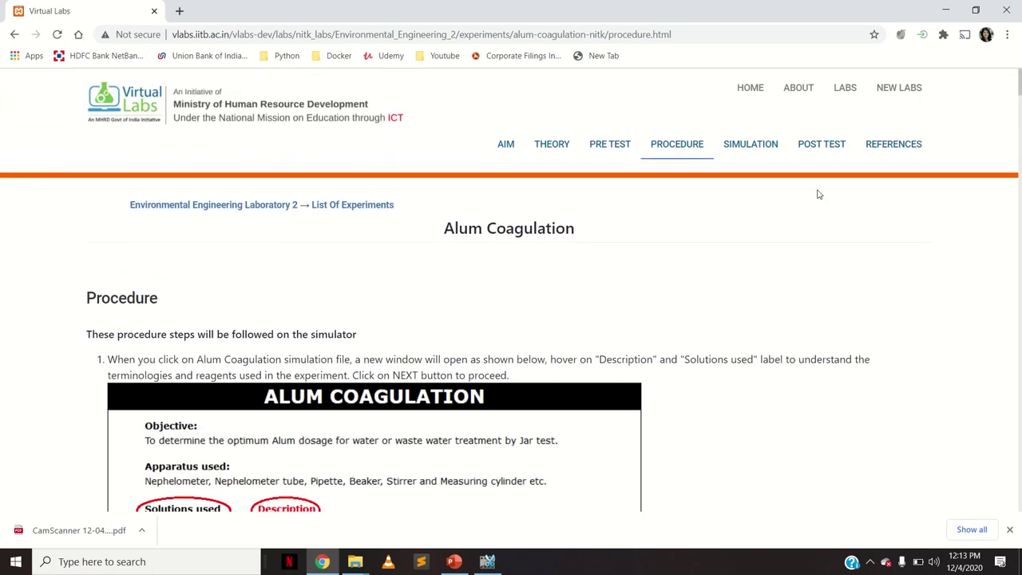
Step: Open the Alum Coagulation simulation and view the details of the solutions used and the description
{"action": "left_click", "coordinate": [775, 147]}
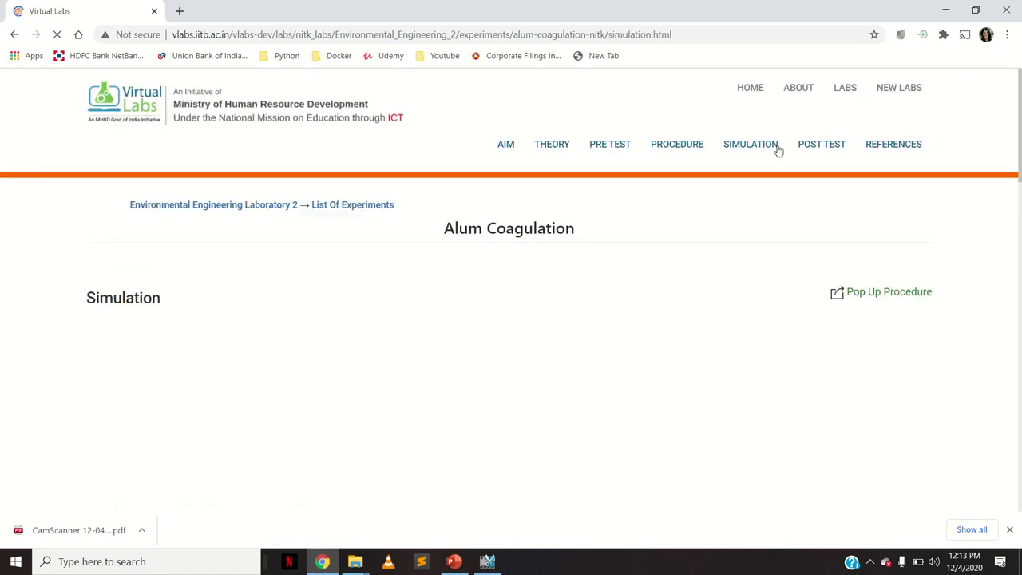
{"action": "scroll", "coordinate": [492, 301], "scroll_direction": "down", "scroll_amount": 2}
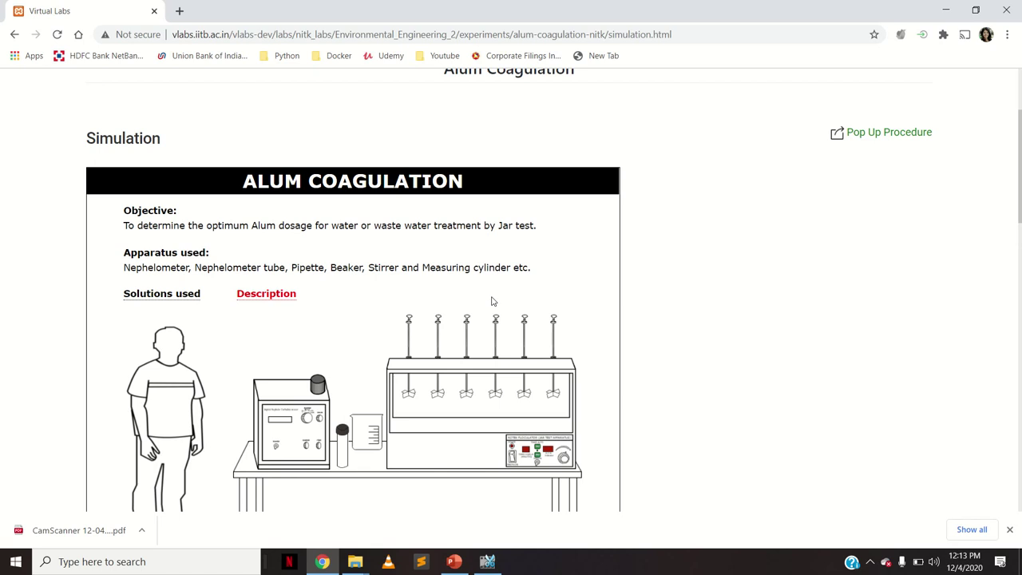
{"action": "scroll", "coordinate": [492, 302], "scroll_direction": "up", "scroll_amount": 1}
{"action": "scroll", "coordinate": [492, 301], "scroll_direction": "down", "scroll_amount": 1}
{"action": "scroll", "coordinate": [493, 301], "scroll_direction": "down", "scroll_amount": 1}
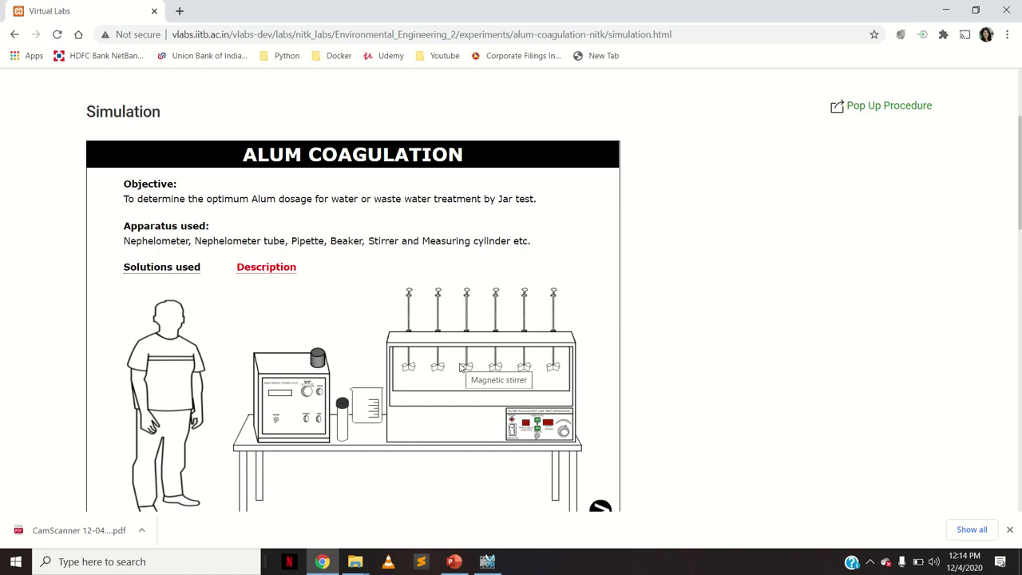
{"action": "mouse_move", "coordinate": [178, 277]}
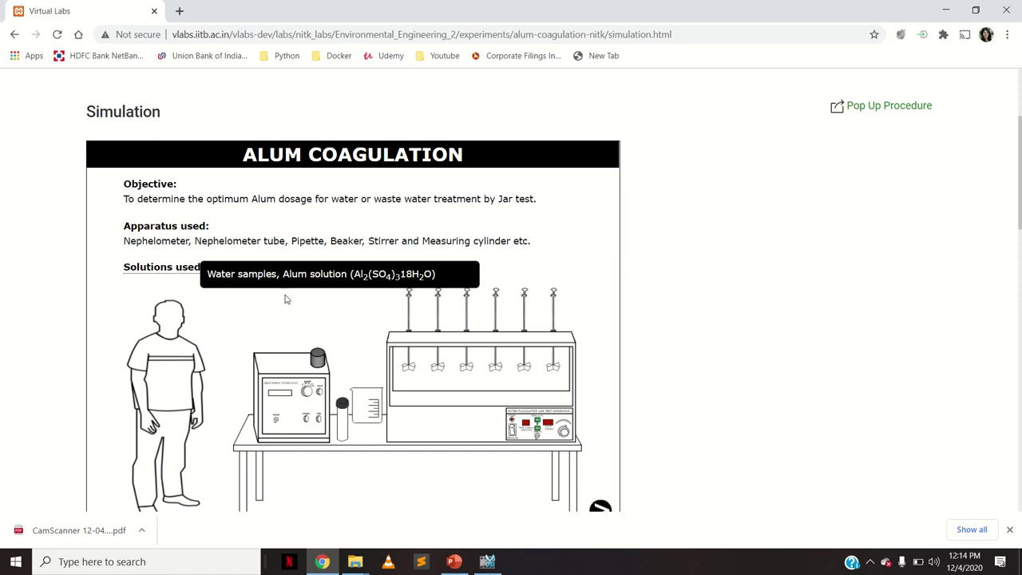
{"action": "mouse_move", "coordinate": [281, 268]}
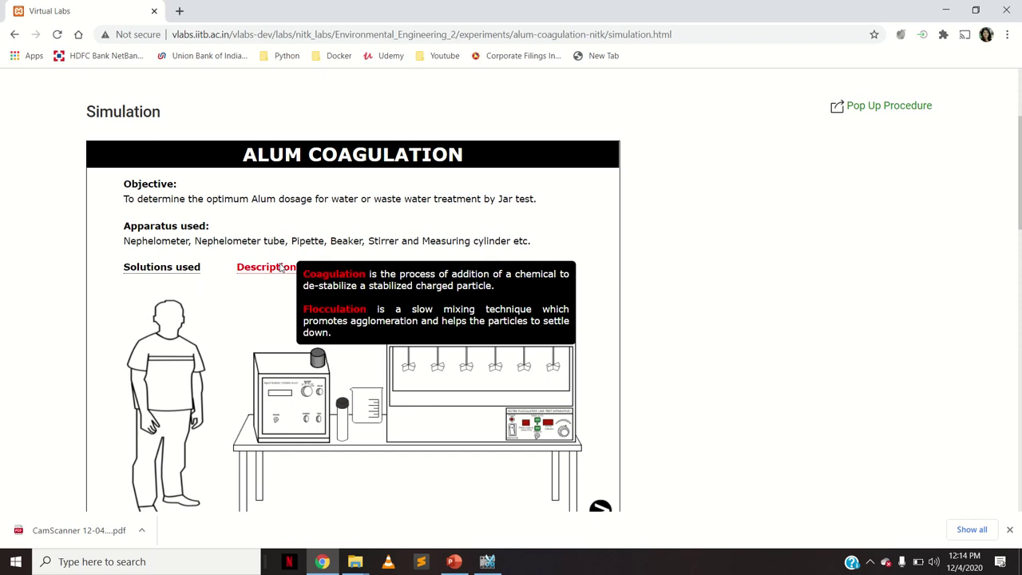
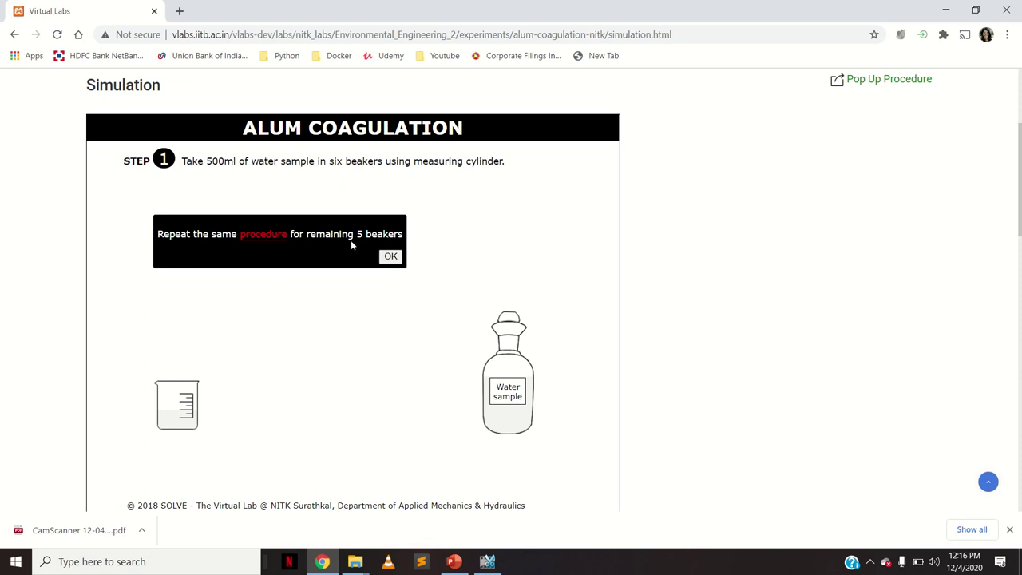
Step: Repeat the 500 ml water sample filling for the remaining five beakers and proceed to step 2 of the simulation
{"action": "left_click", "coordinate": [393, 258]}
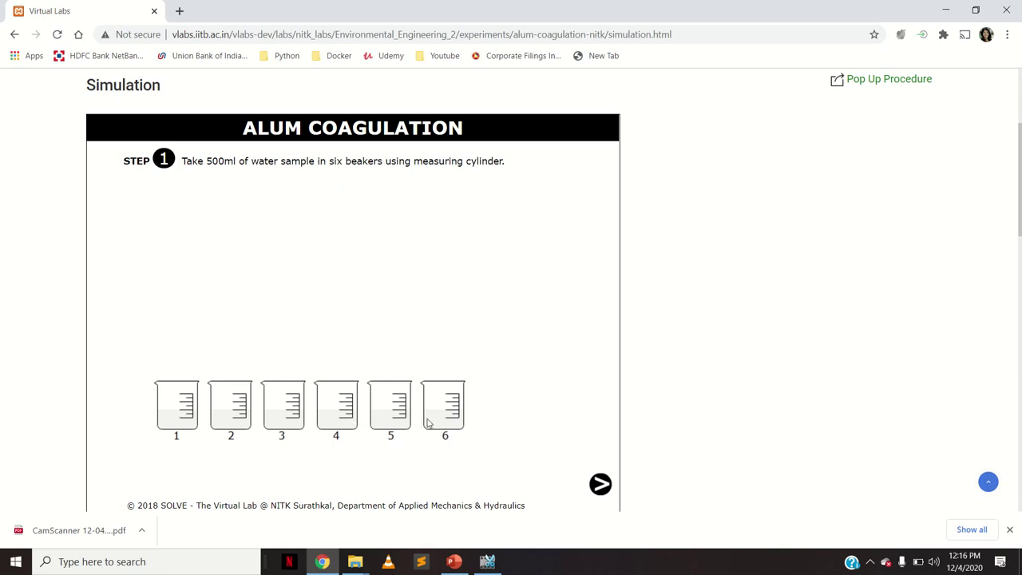
{"action": "left_click", "coordinate": [608, 486]}
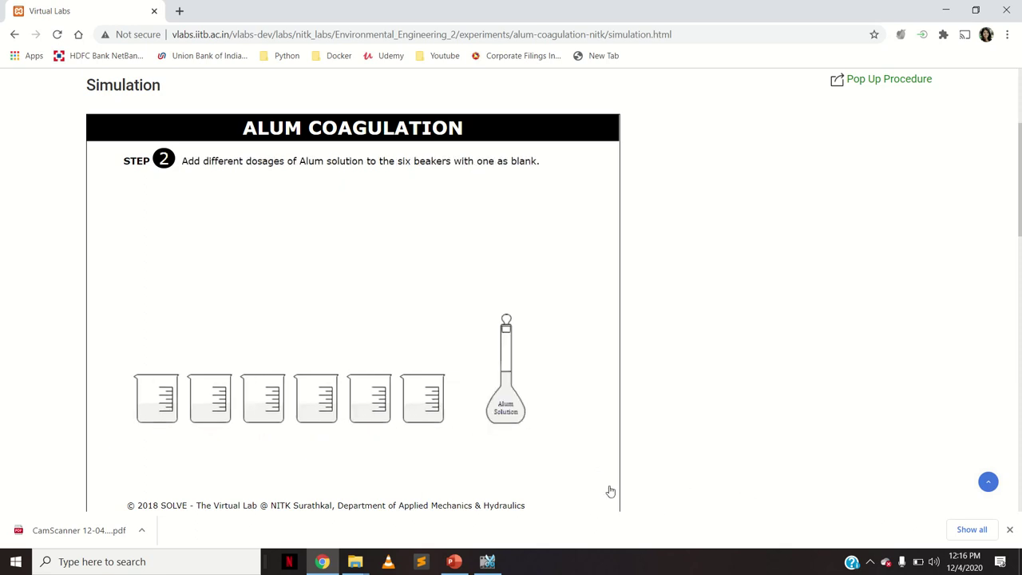
Step: Uncork the Alum Solution flask, draw solution up into the pipette and carry the filled pipette over to the second beaker
{"action": "left_click", "coordinate": [506, 323]}
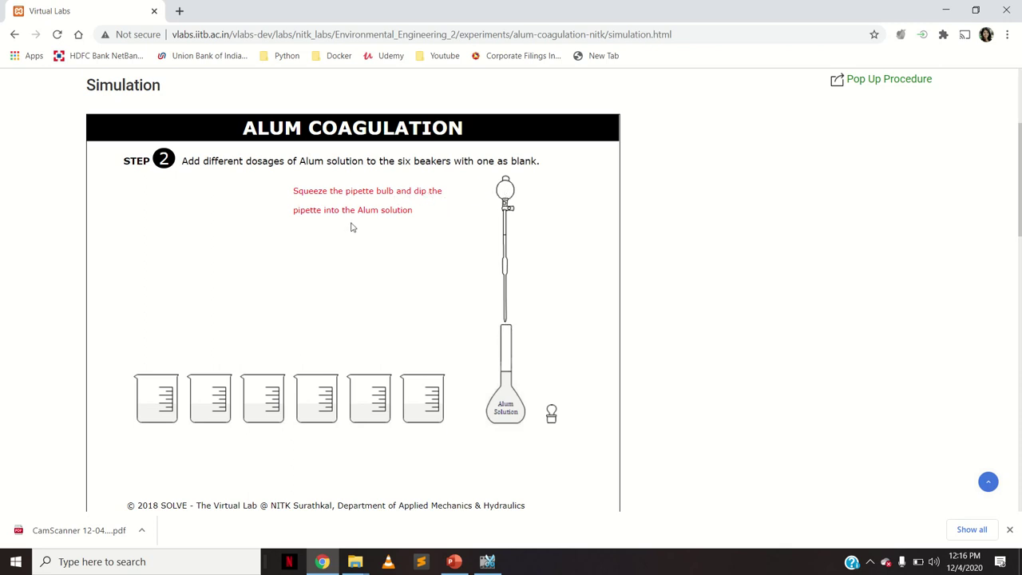
{"action": "left_click", "coordinate": [508, 196]}
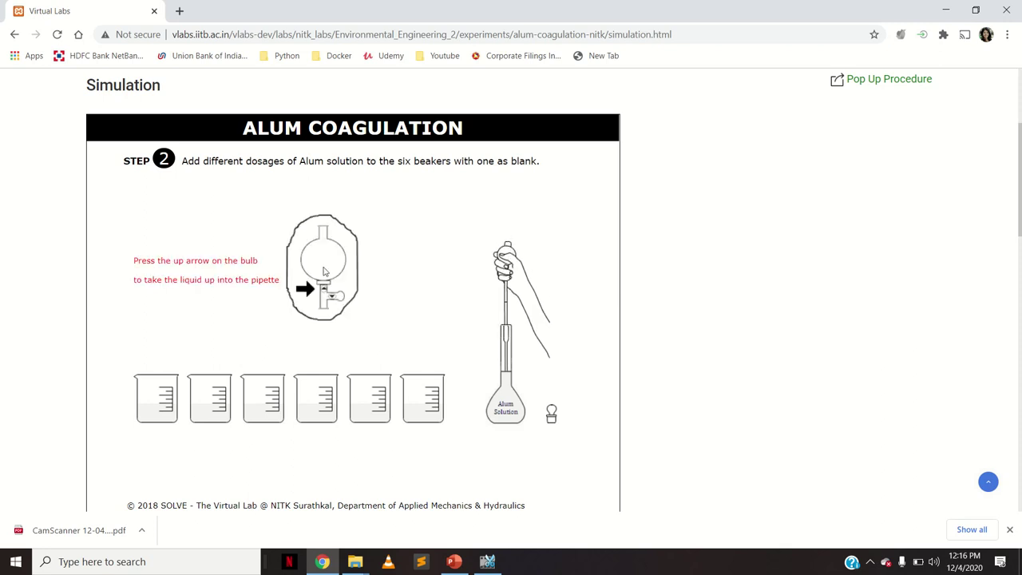
{"action": "left_click", "coordinate": [325, 294]}
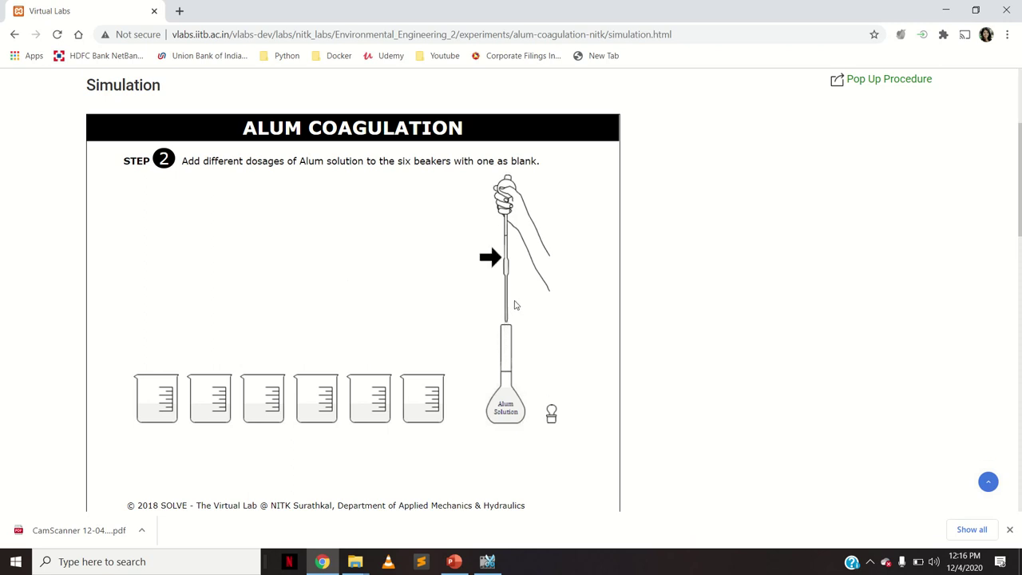
{"action": "left_click", "coordinate": [508, 255]}
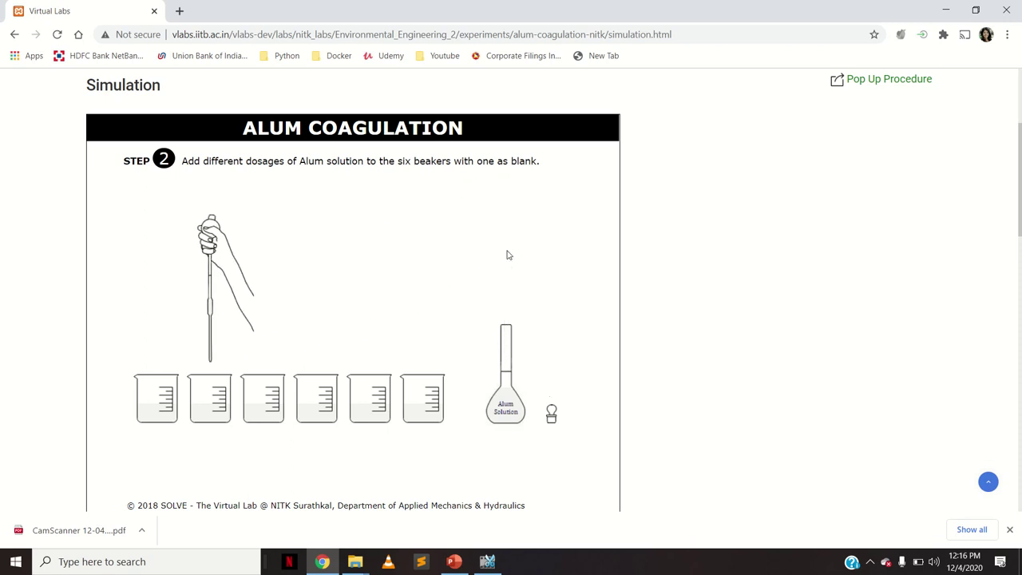
{"action": "left_click", "coordinate": [551, 414]}
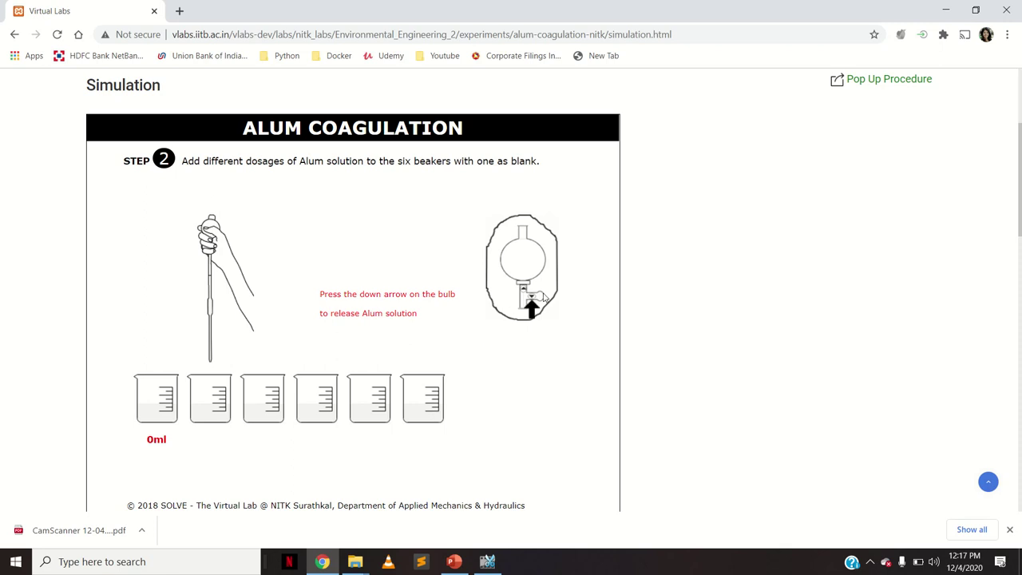
Step: Dose the second to sixth beakers with 1, 2, 3, 4 and 5 ml of alum solution respectively, keeping the first as the 0 ml blank
{"action": "left_click", "coordinate": [530, 301]}
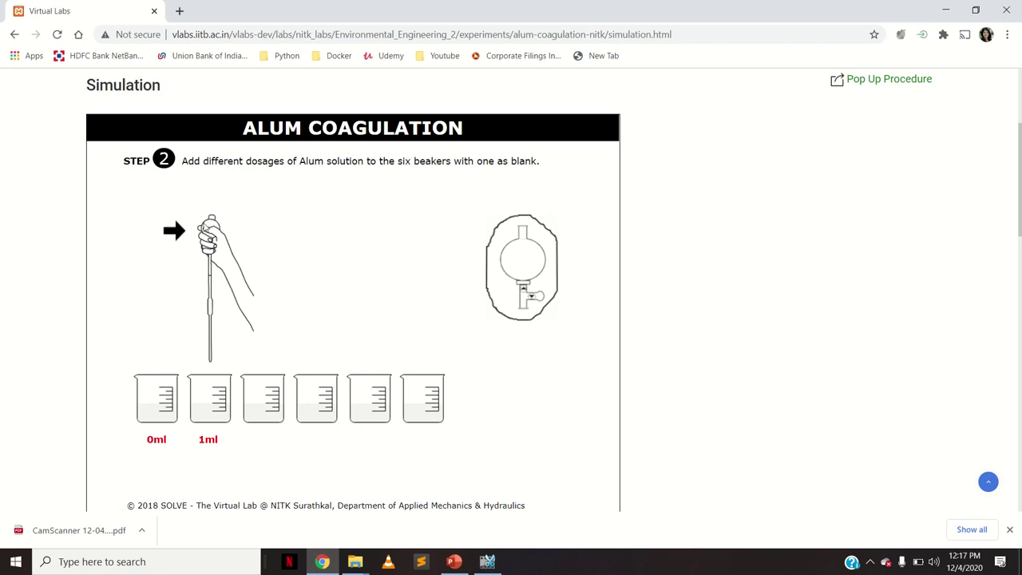
{"action": "left_click", "coordinate": [206, 230]}
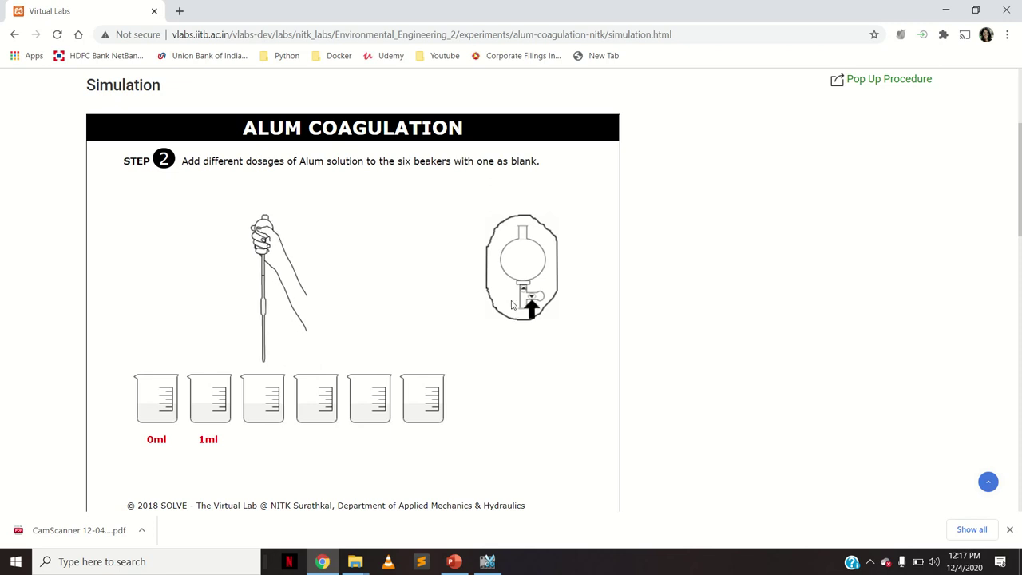
{"action": "left_click", "coordinate": [532, 299]}
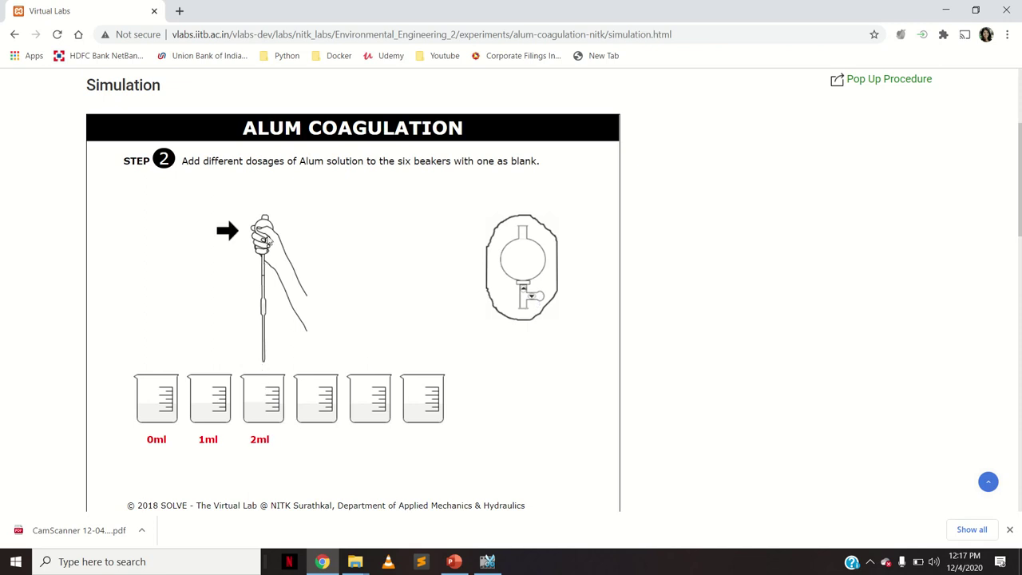
{"action": "left_click", "coordinate": [269, 240]}
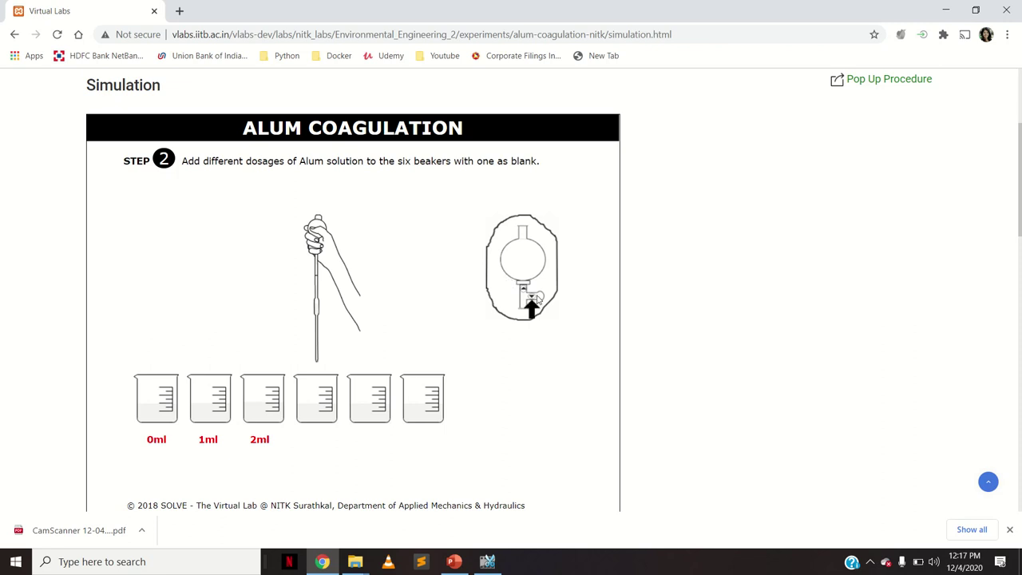
{"action": "left_click", "coordinate": [529, 299]}
{"action": "left_click", "coordinate": [317, 238]}
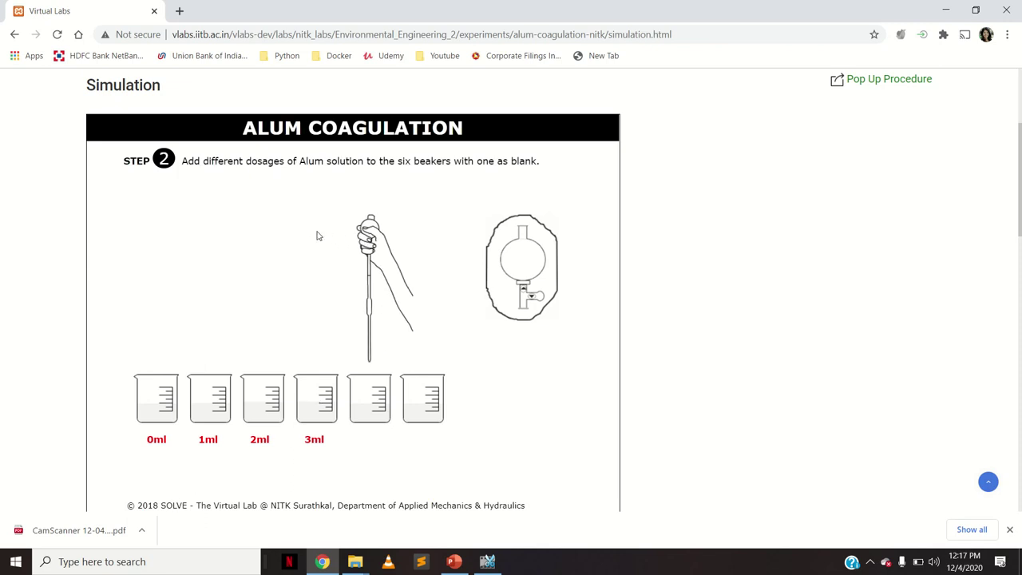
{"action": "left_click", "coordinate": [532, 299]}
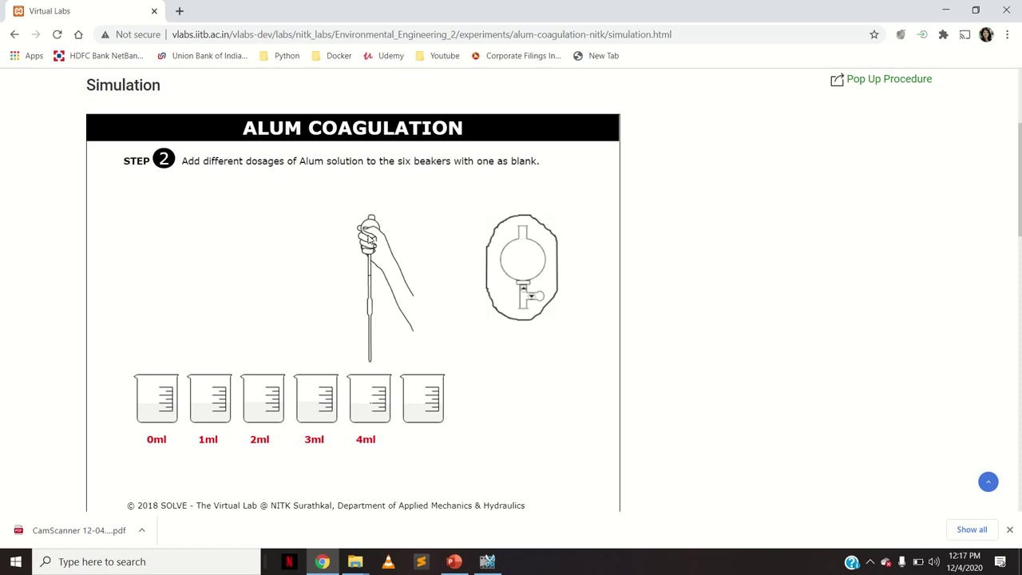
{"action": "left_click", "coordinate": [369, 238]}
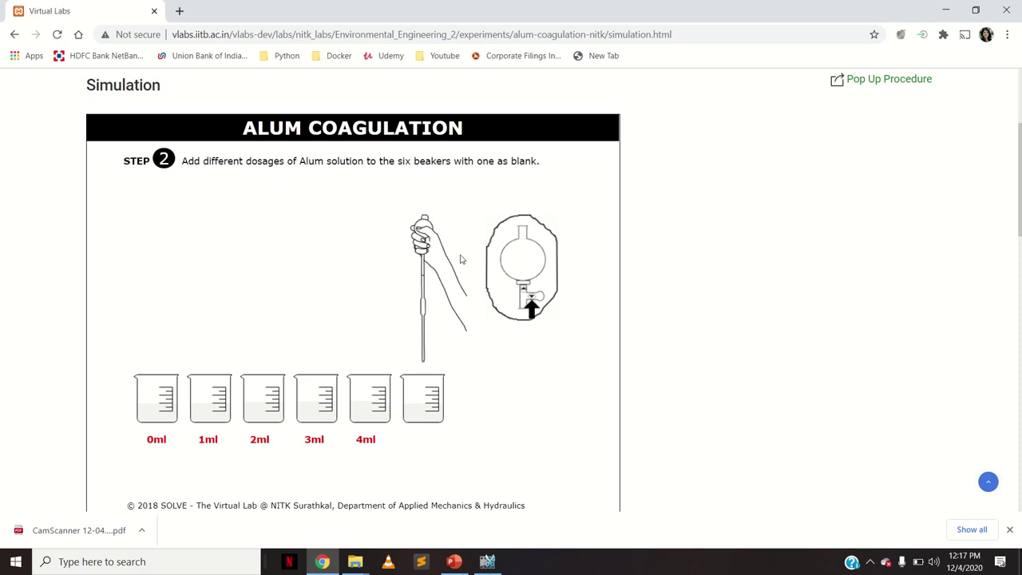
{"action": "left_click", "coordinate": [533, 301]}
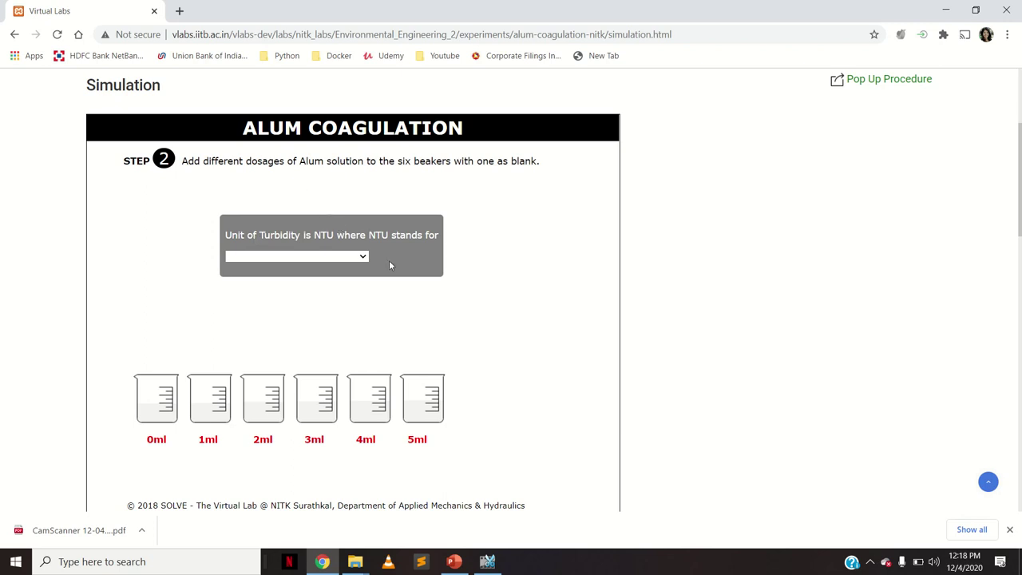
Step: Answer the NTU question with Nephelometric Turbidity Units and proceed to step 3 of the simulation
{"action": "left_click", "coordinate": [331, 256]}
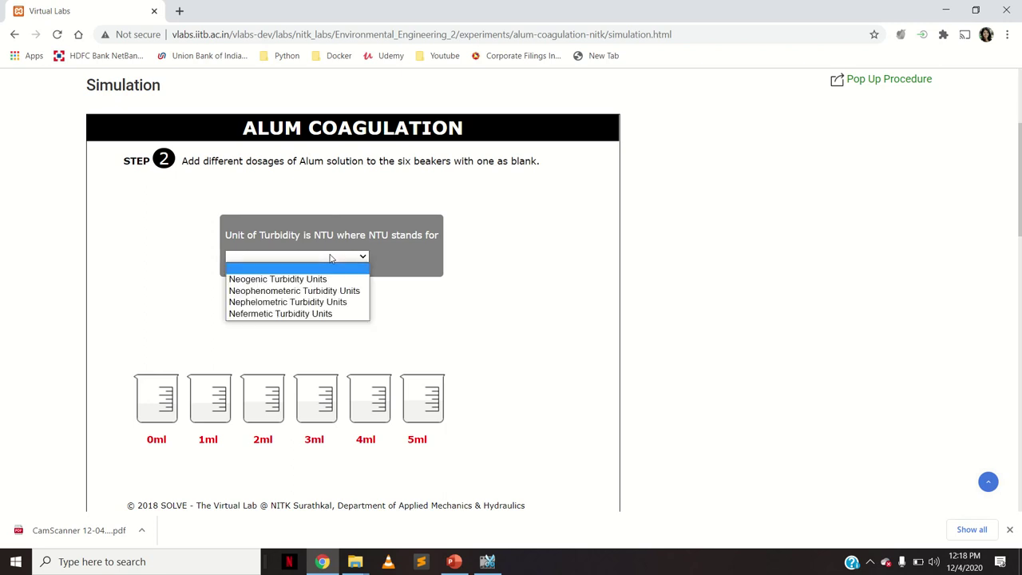
{"action": "left_click", "coordinate": [338, 307]}
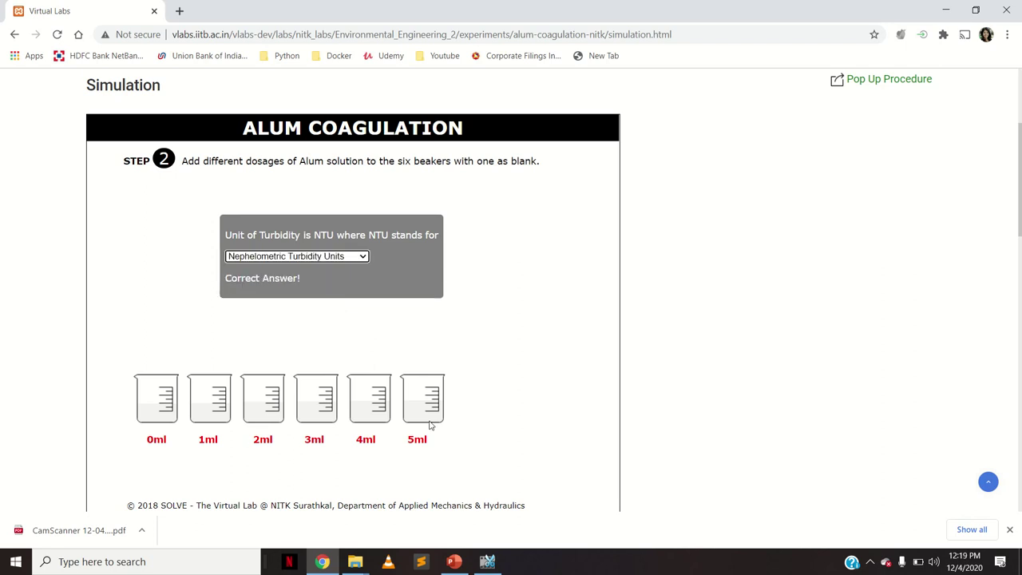
{"action": "left_click", "coordinate": [599, 485]}
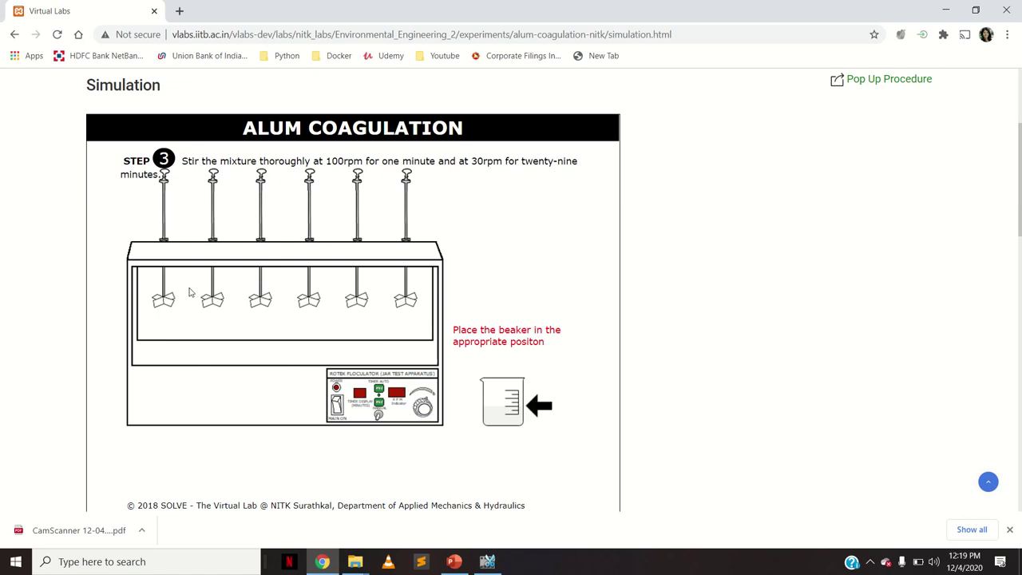
Step: Place all six beakers under the flocculator's stirrers and lower the stirrers into them
{"action": "left_click", "coordinate": [504, 405]}
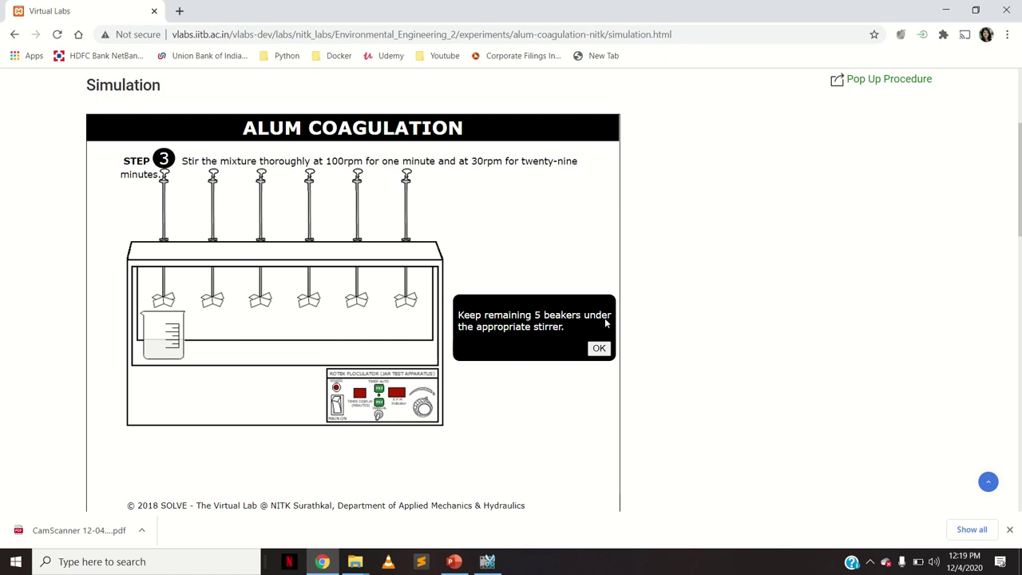
{"action": "left_click", "coordinate": [598, 349]}
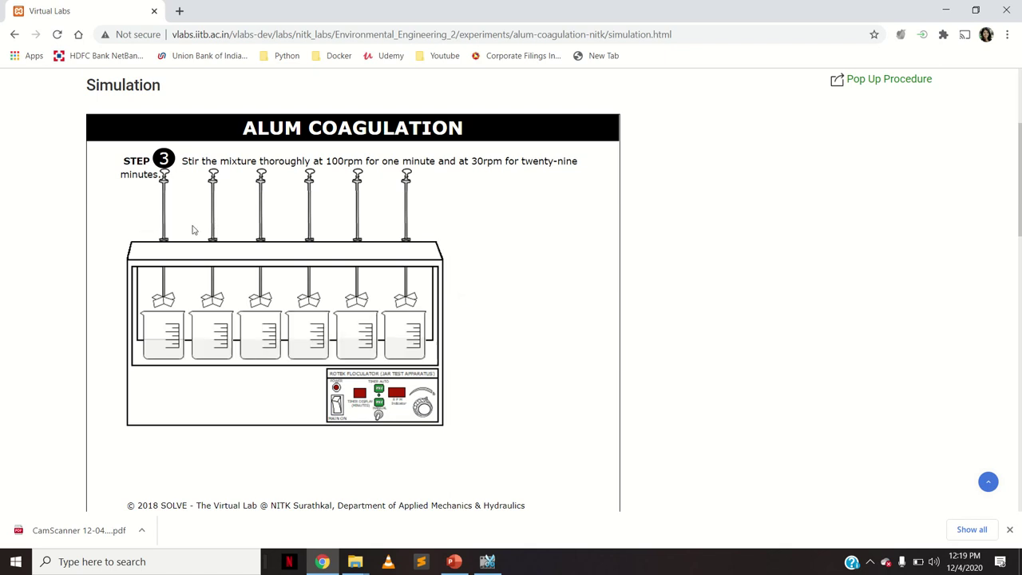
{"action": "left_click", "coordinate": [165, 229]}
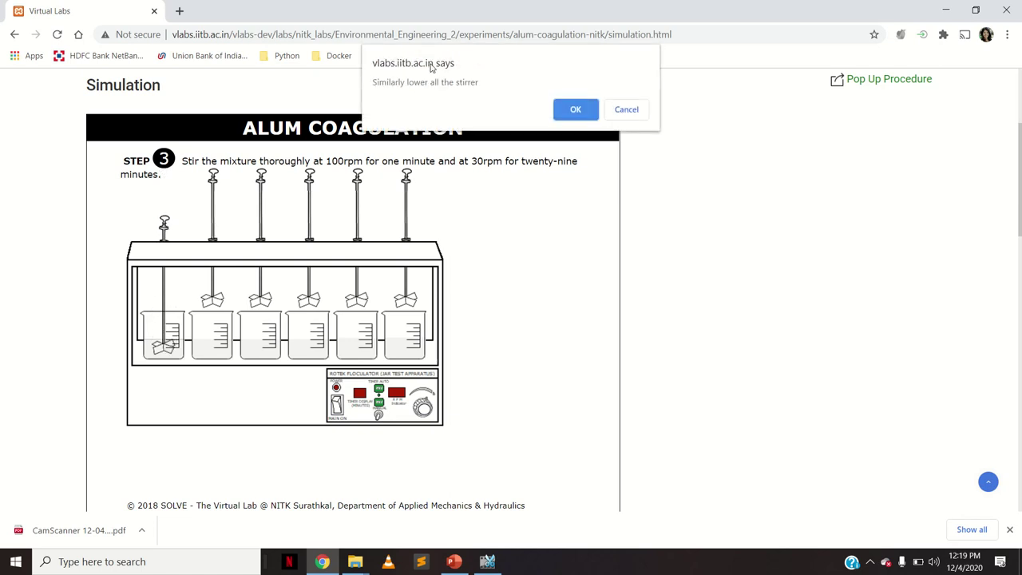
{"action": "left_click", "coordinate": [577, 110]}
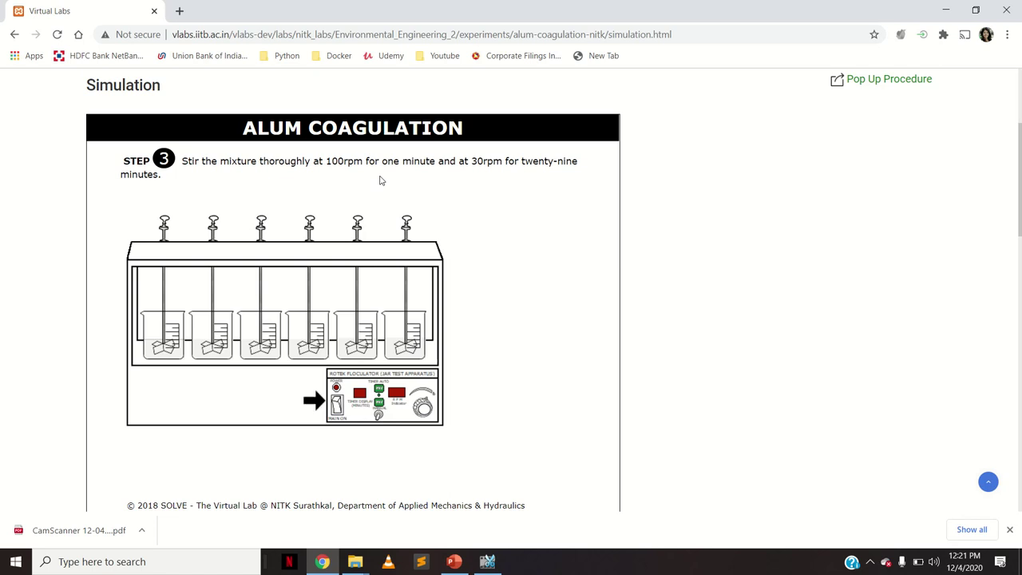
Step: Power on the flocculator, set the stirrer speed to 100 rpm and start the manual timer to stir for one minute
{"action": "left_click", "coordinate": [336, 406]}
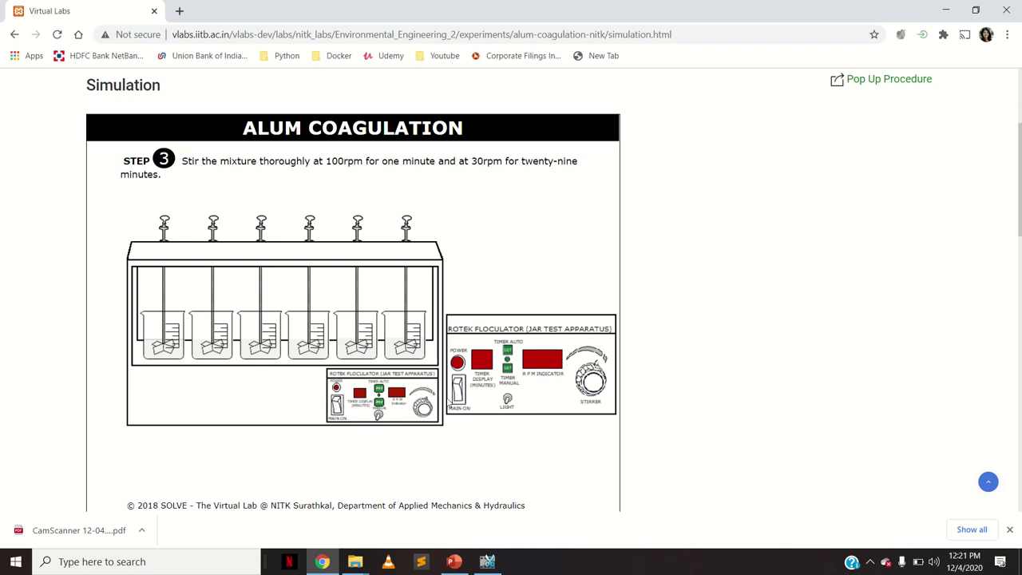
{"action": "left_click", "coordinate": [457, 391]}
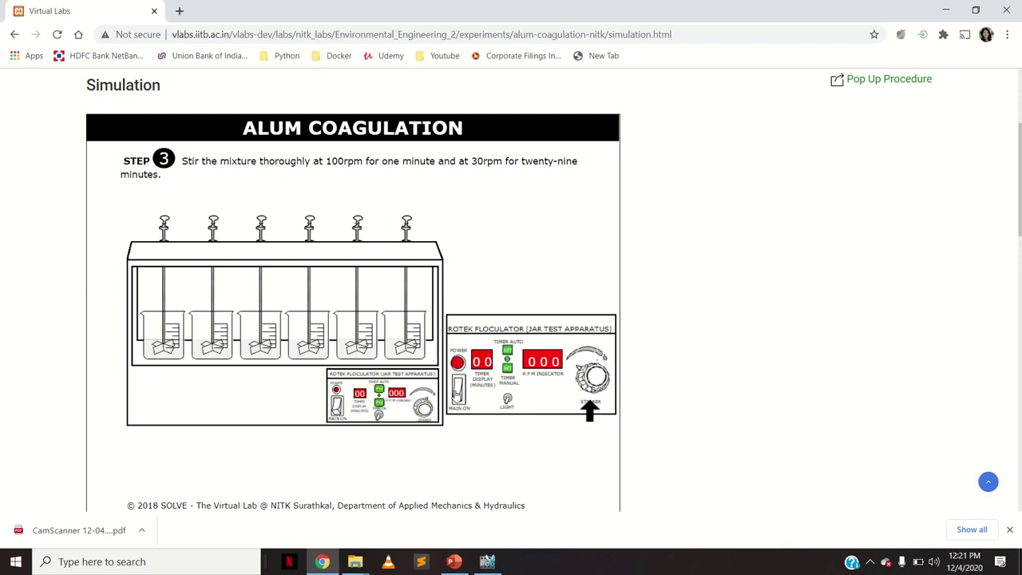
{"action": "left_click", "coordinate": [597, 387]}
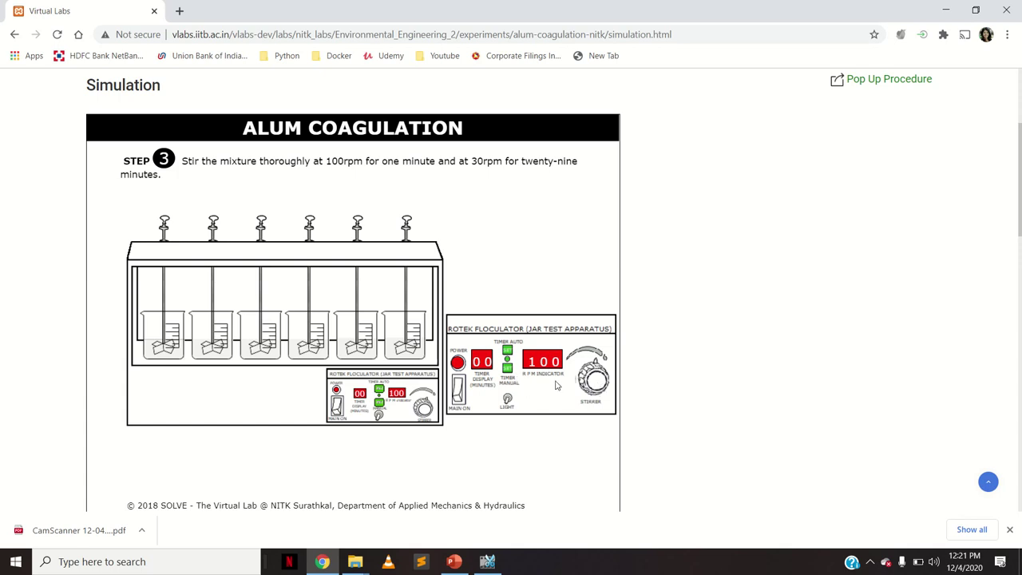
{"action": "left_click", "coordinate": [508, 369]}
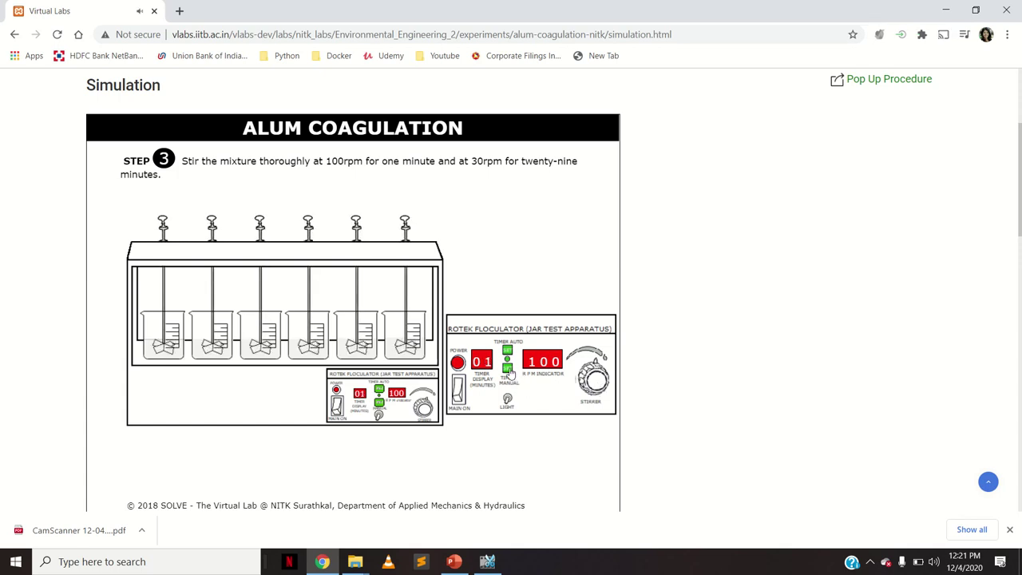
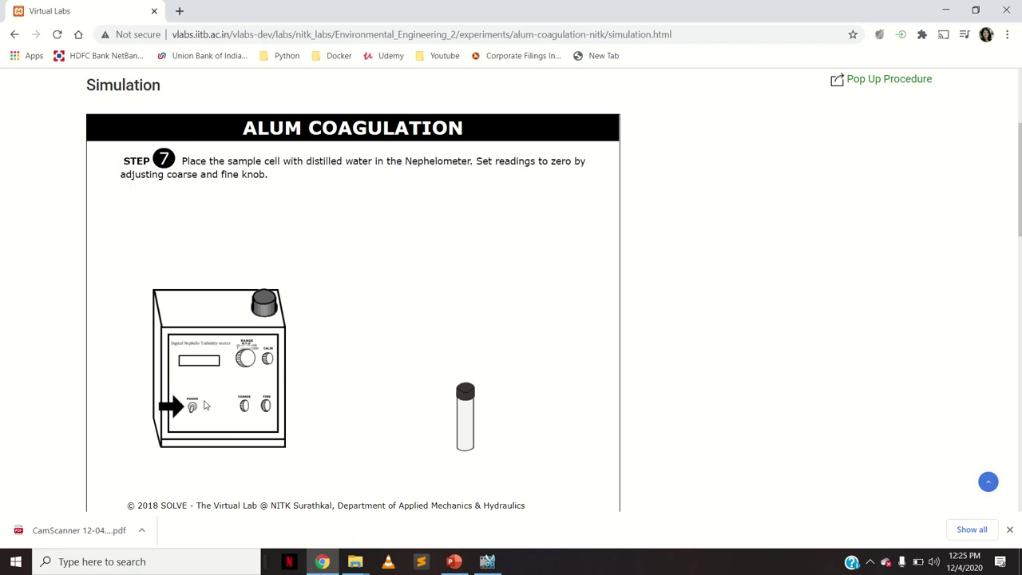
Step: Switch on the Nephelometer, insert and cover the distilled water sample cell, and zero the reading with the fine knob
{"action": "left_click", "coordinate": [193, 407]}
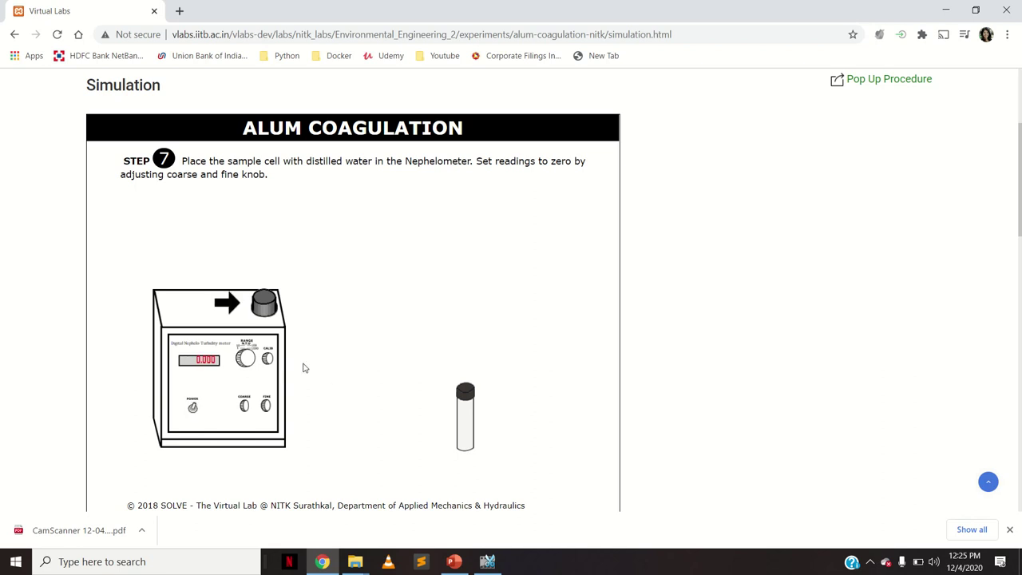
{"action": "left_click", "coordinate": [264, 302]}
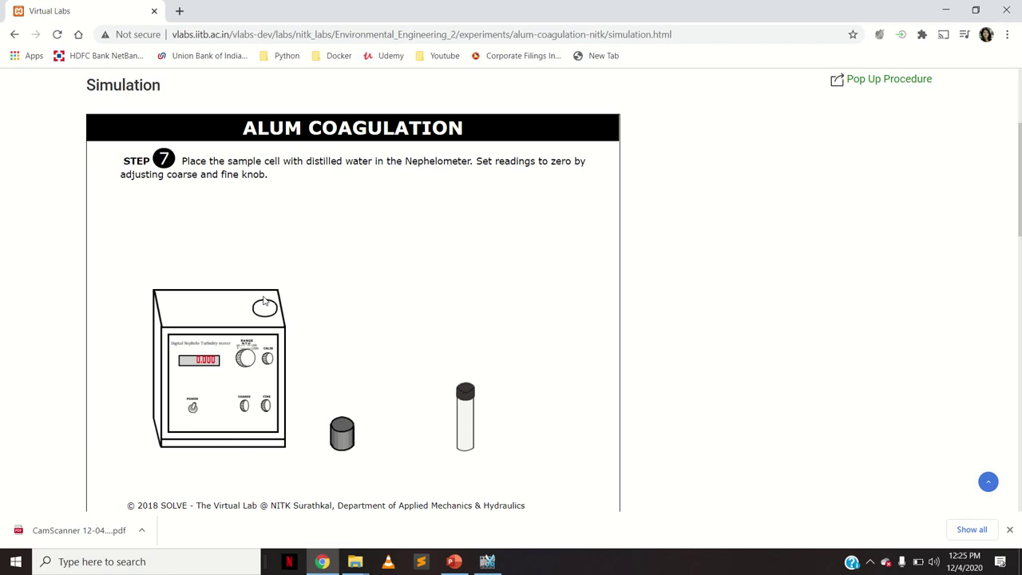
{"action": "left_click", "coordinate": [466, 417]}
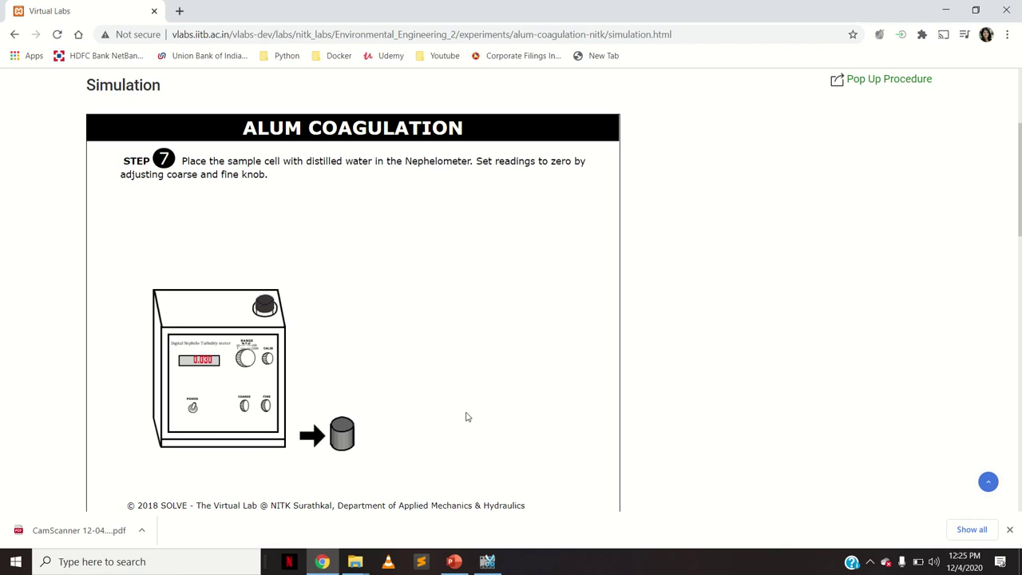
{"action": "left_click", "coordinate": [348, 445]}
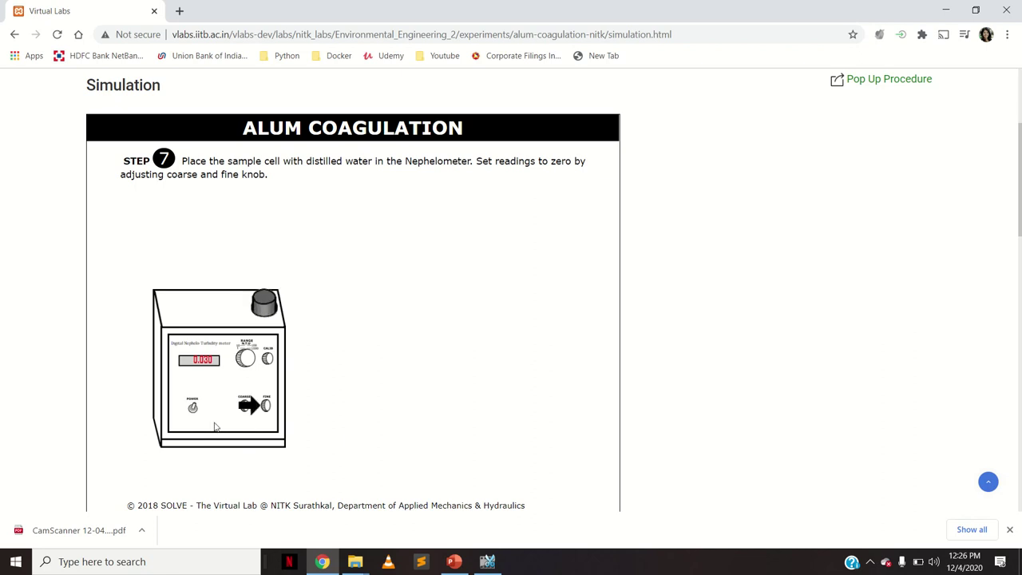
{"action": "left_click", "coordinate": [269, 406]}
Step: Take the distilled water cell out of the Nephelometer, put its cover back on and proceed to step 8
{"action": "left_click", "coordinate": [263, 317]}
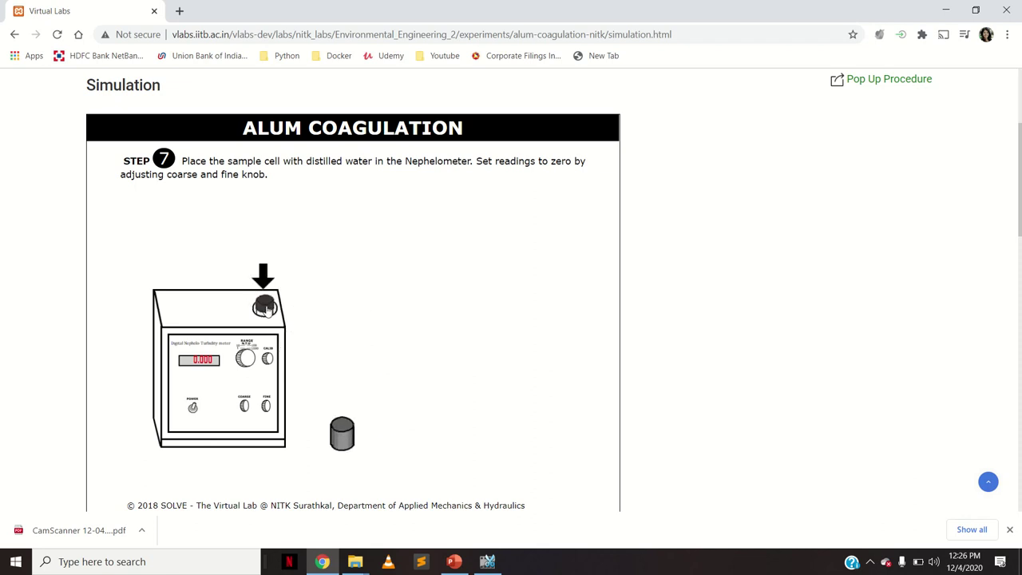
{"action": "left_click", "coordinate": [266, 310]}
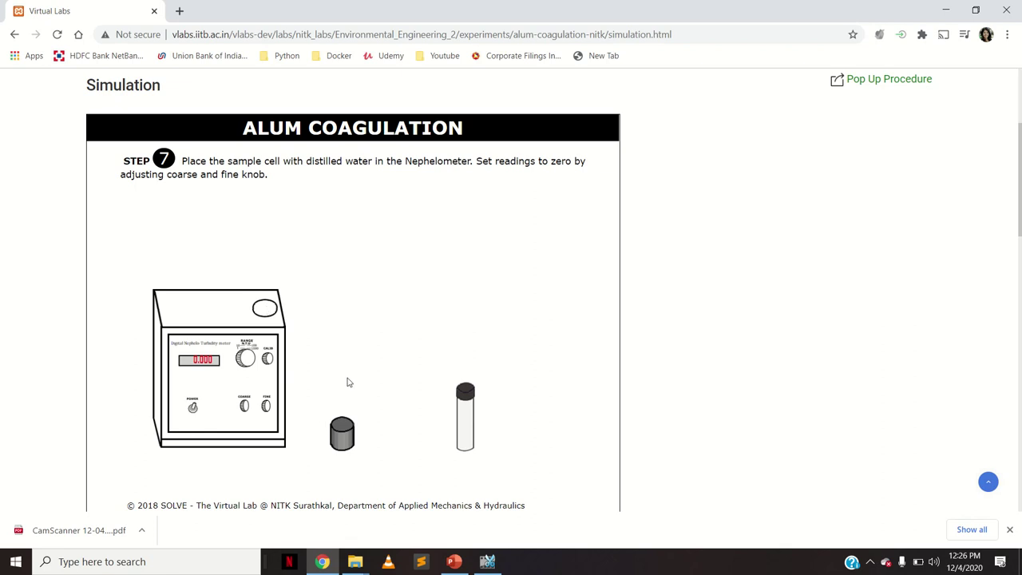
{"action": "left_click", "coordinate": [340, 431]}
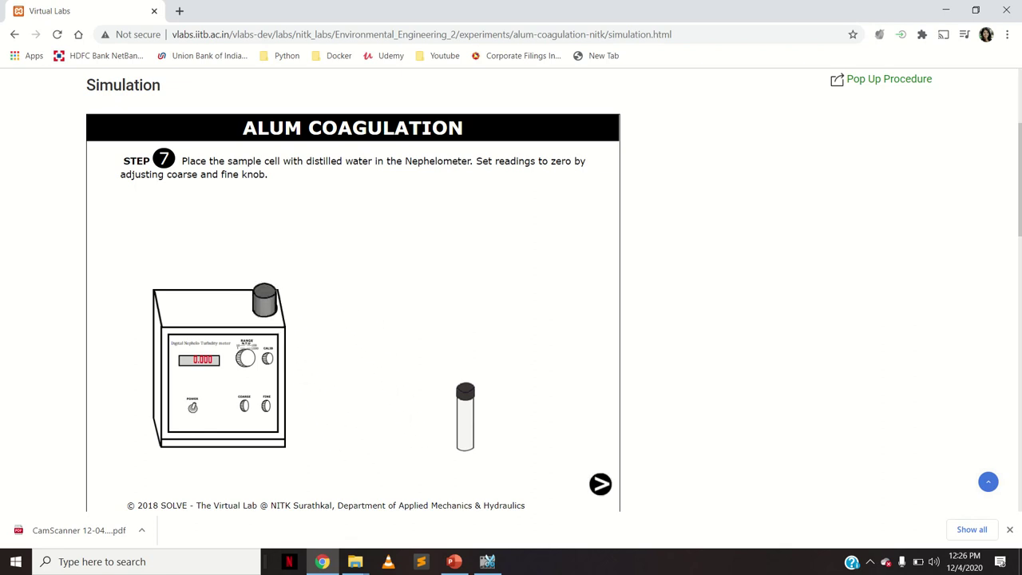
{"action": "left_click", "coordinate": [602, 485]}
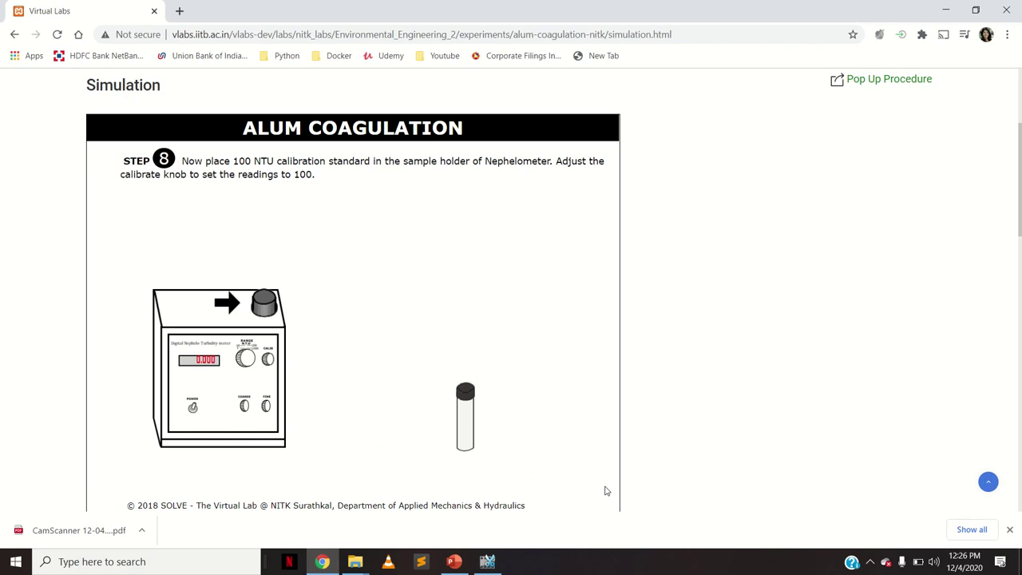
Step: Insert the 100 NTU calibration standard into the Nephelometer, cover it and calibrate the reading to 100
{"action": "left_click", "coordinate": [266, 301]}
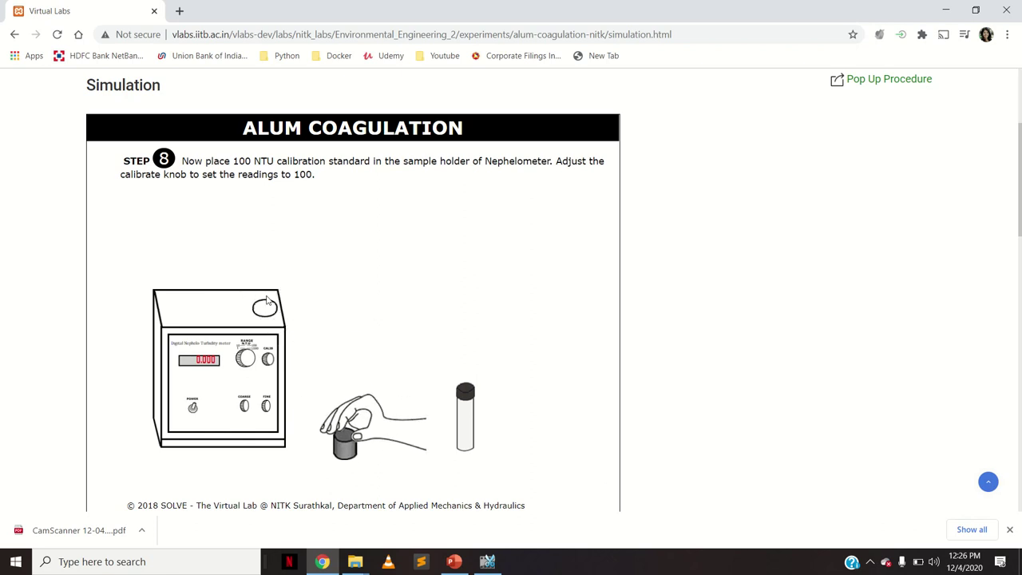
{"action": "left_click", "coordinate": [460, 420]}
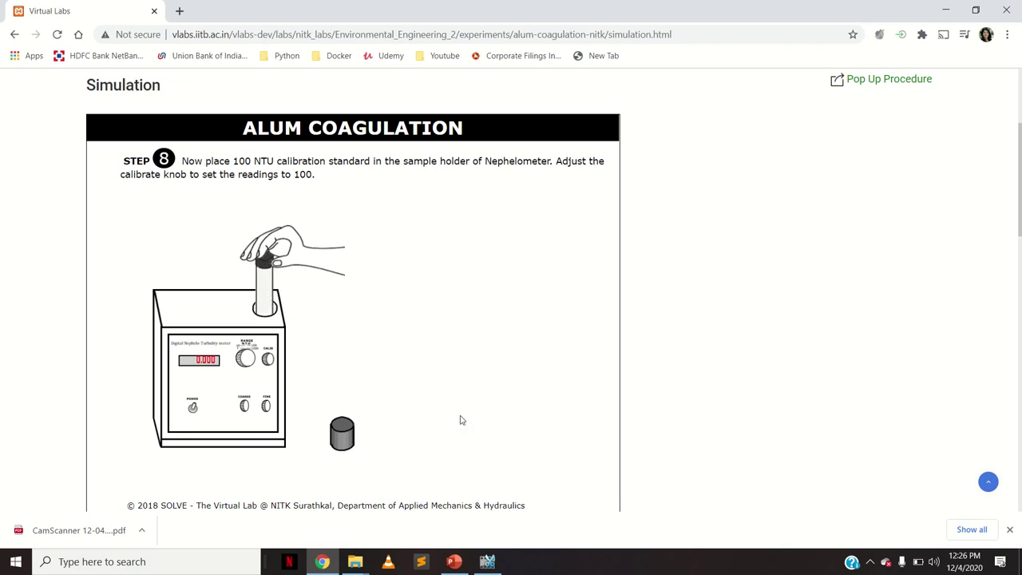
{"action": "left_click", "coordinate": [335, 438]}
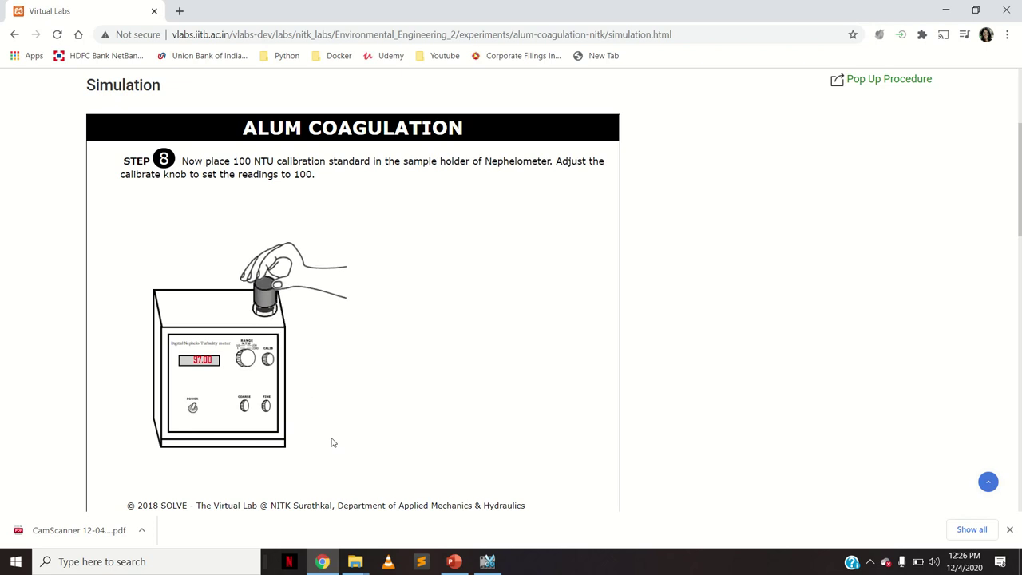
{"action": "left_click", "coordinate": [269, 362]}
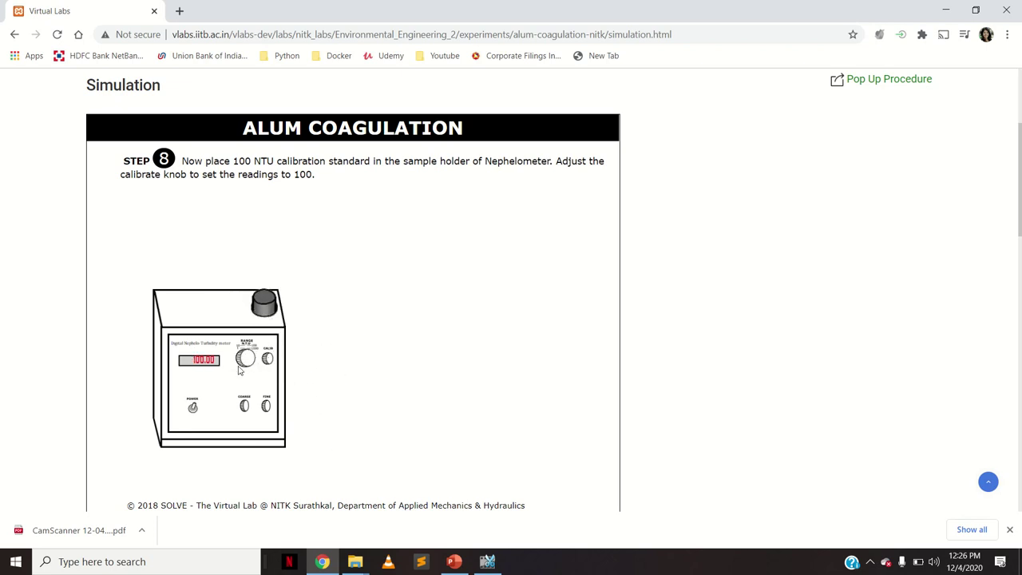
Step: Take the 100 NTU calibration standard out of the Nephelometer and put the holder's cover back on
{"action": "left_click", "coordinate": [264, 307]}
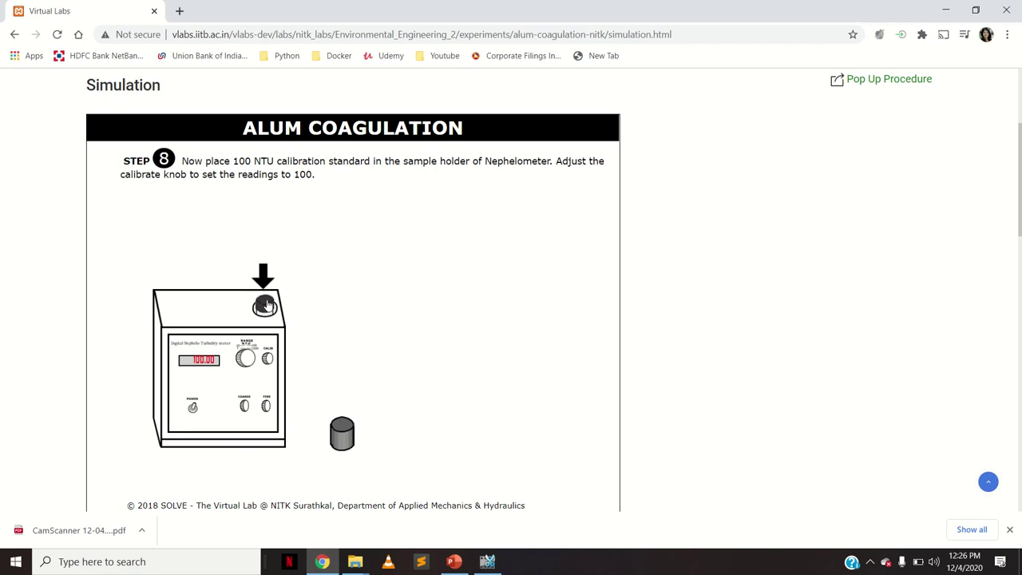
{"action": "left_click", "coordinate": [265, 308]}
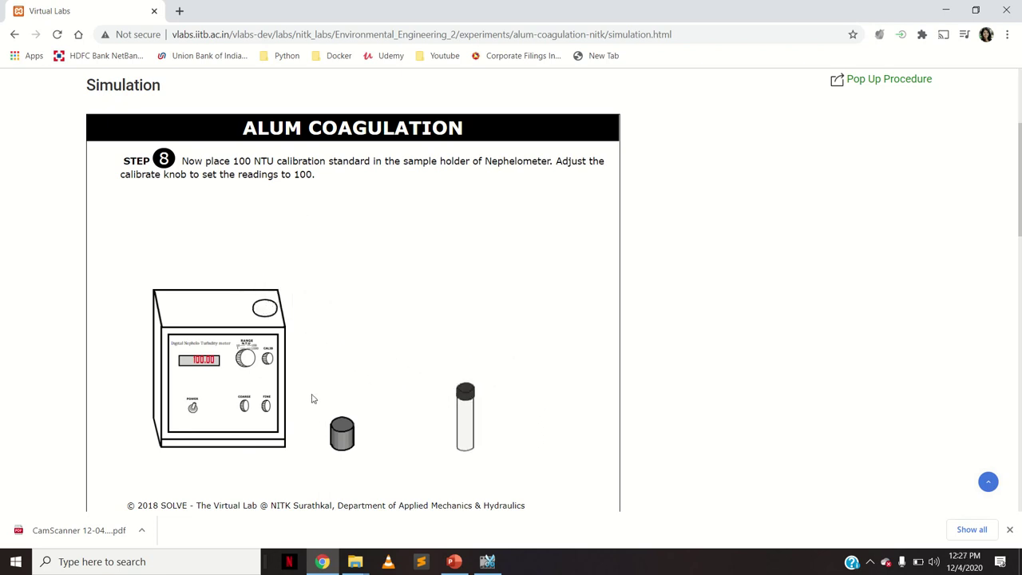
{"action": "left_click", "coordinate": [343, 444]}
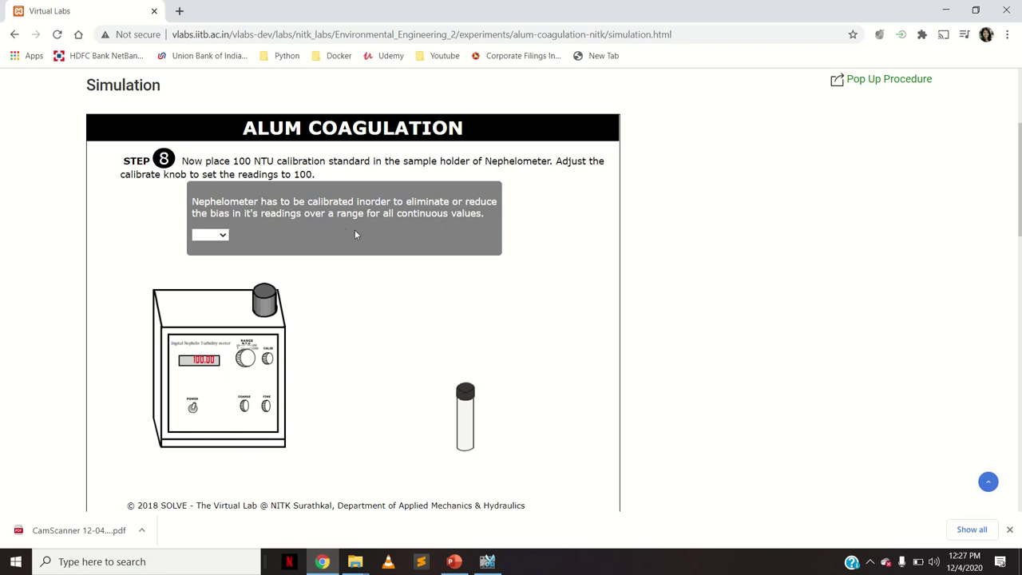
Step: Answer True to the statement on why the Nephelometer is calibrated and proceed to step 9 for measuring sample turbidity
{"action": "left_click", "coordinate": [223, 234]}
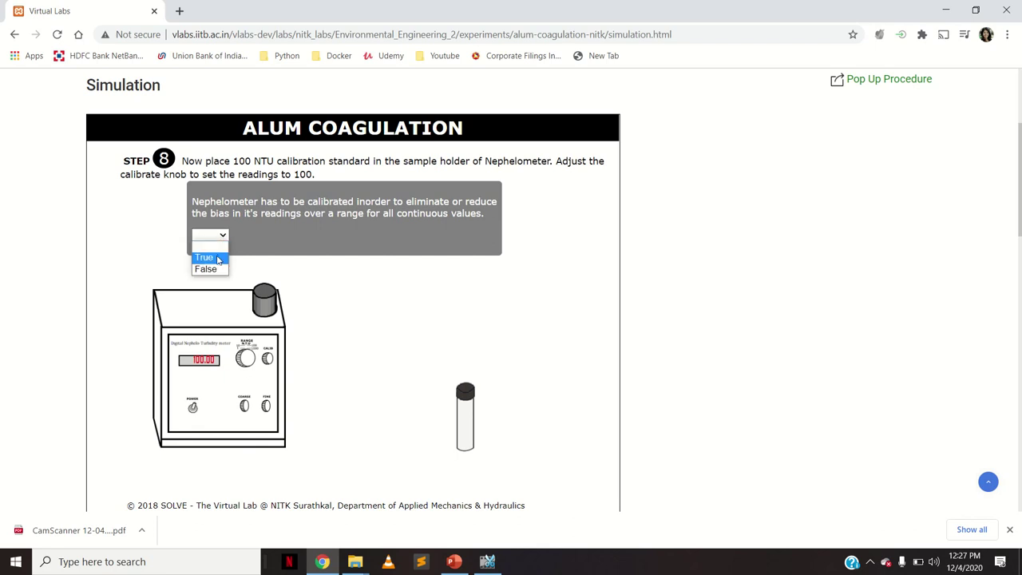
{"action": "left_click", "coordinate": [218, 258]}
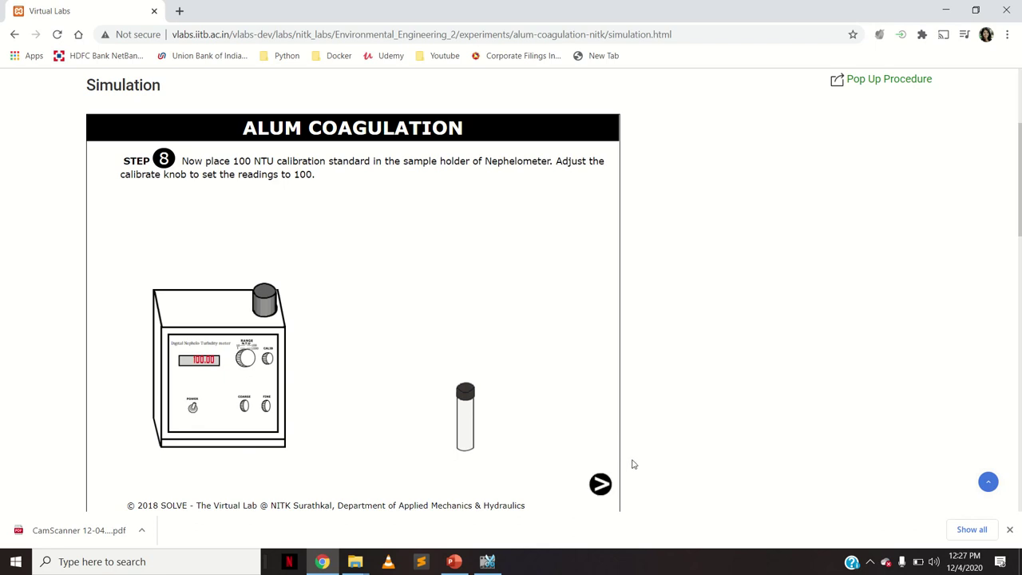
{"action": "left_click", "coordinate": [605, 480]}
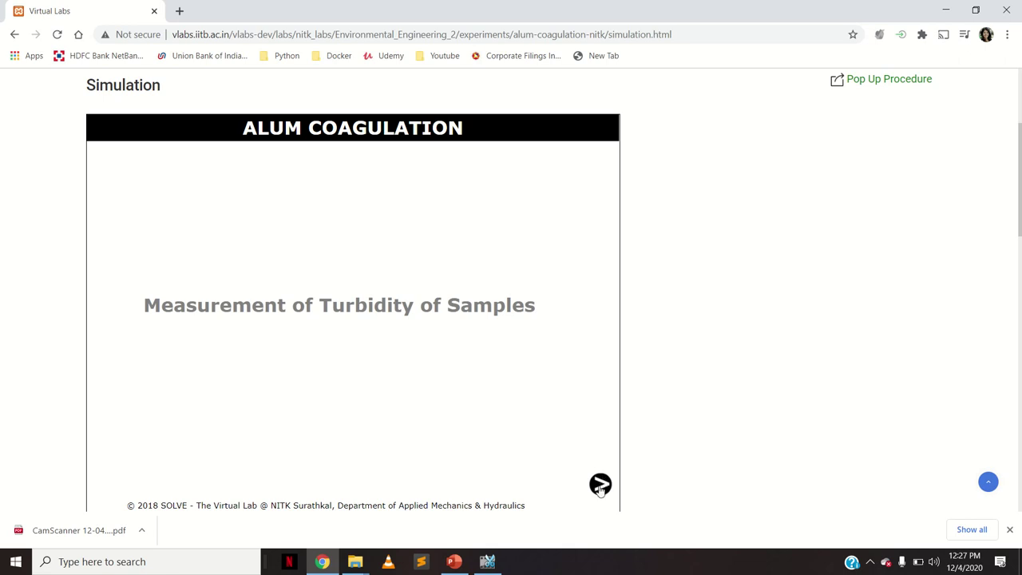
{"action": "left_click", "coordinate": [601, 483]}
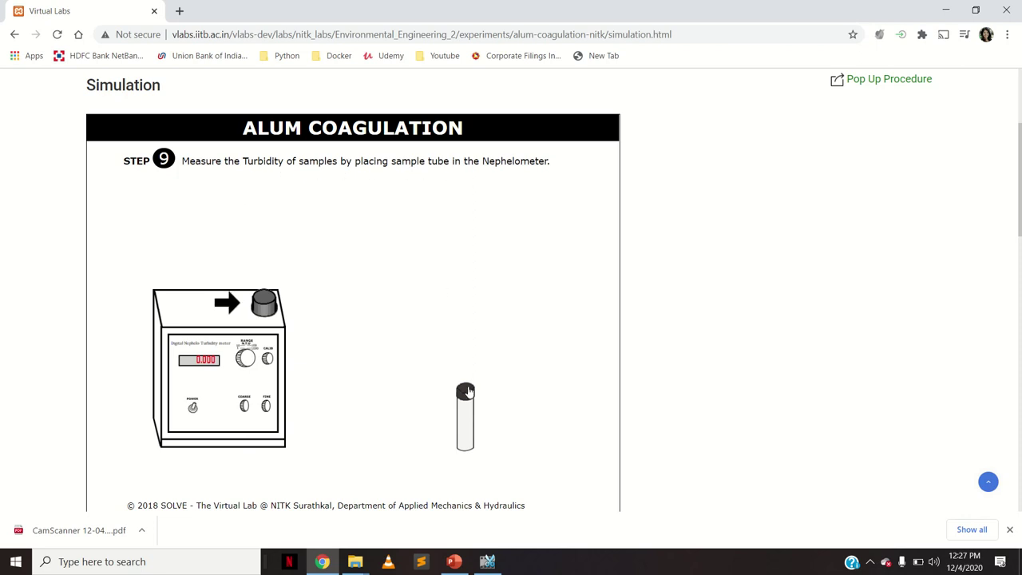
Step: Uncover the Nephelometer's holder, insert the sample tube and cover it to measure the sample's turbidity
{"action": "left_click", "coordinate": [261, 302]}
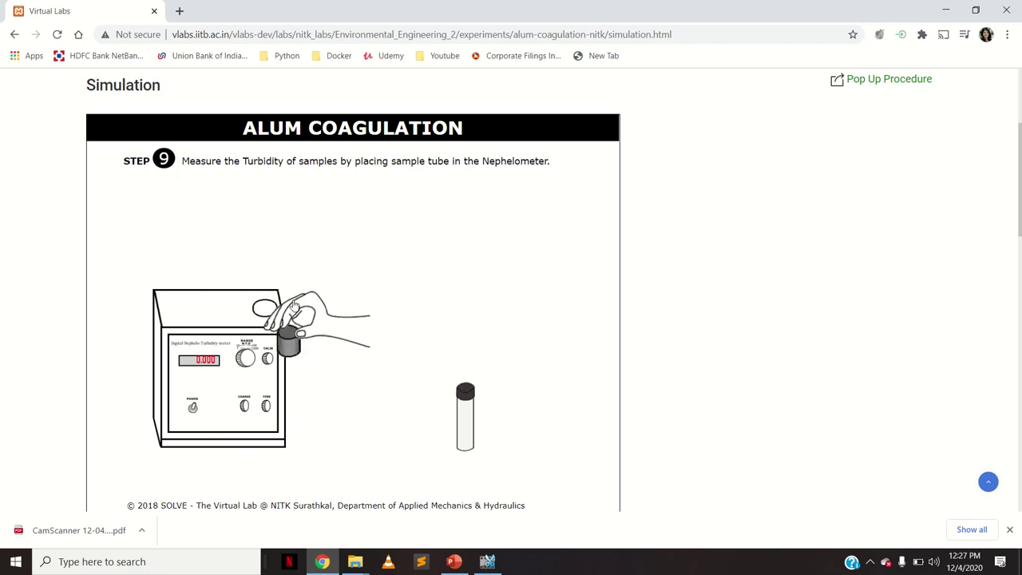
{"action": "left_click", "coordinate": [468, 395]}
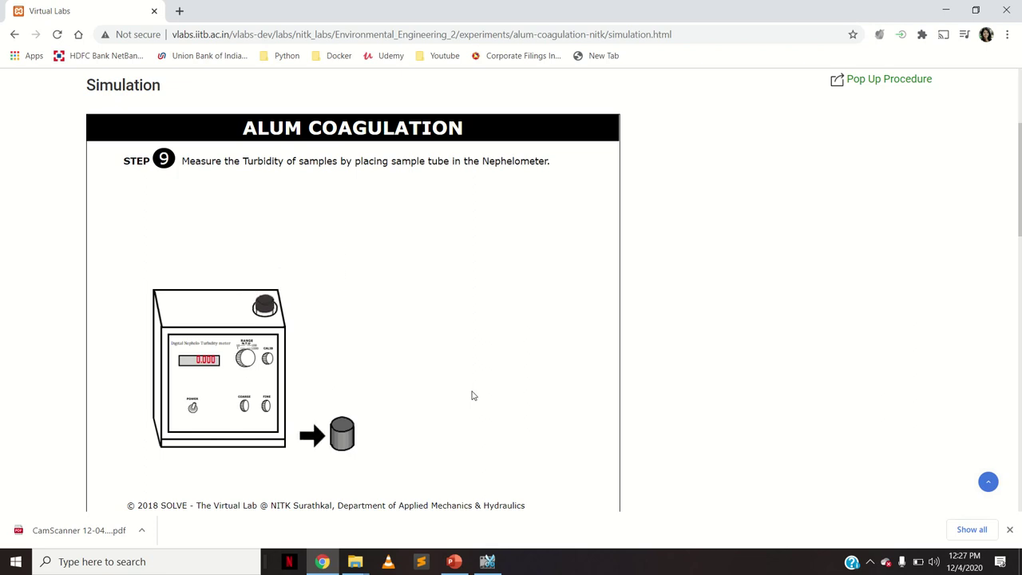
{"action": "left_click", "coordinate": [351, 431]}
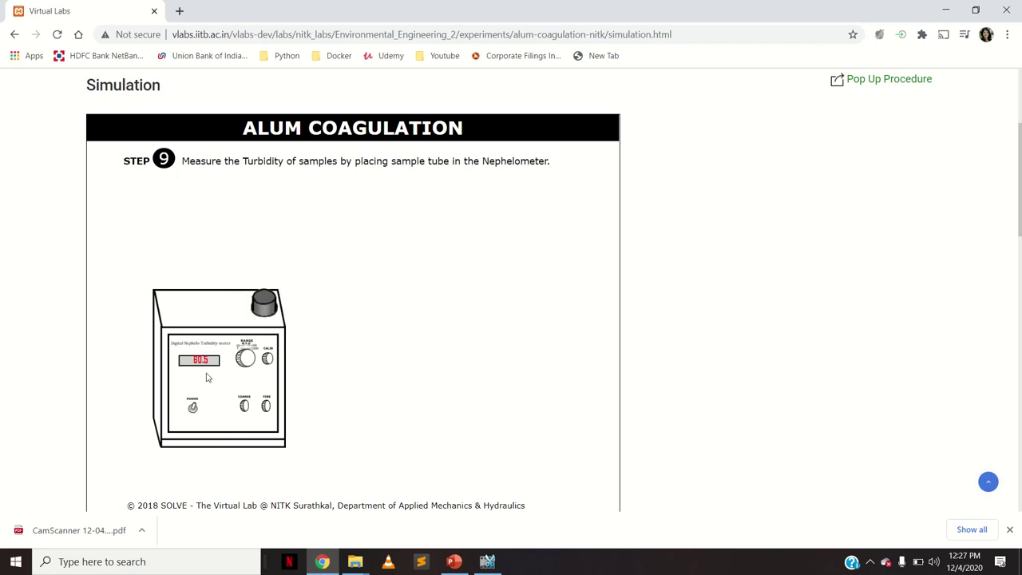
Step: Take the sample tube out of the Nephelometer, replace the cover and accept measuring the remaining samples
{"action": "left_click", "coordinate": [269, 306]}
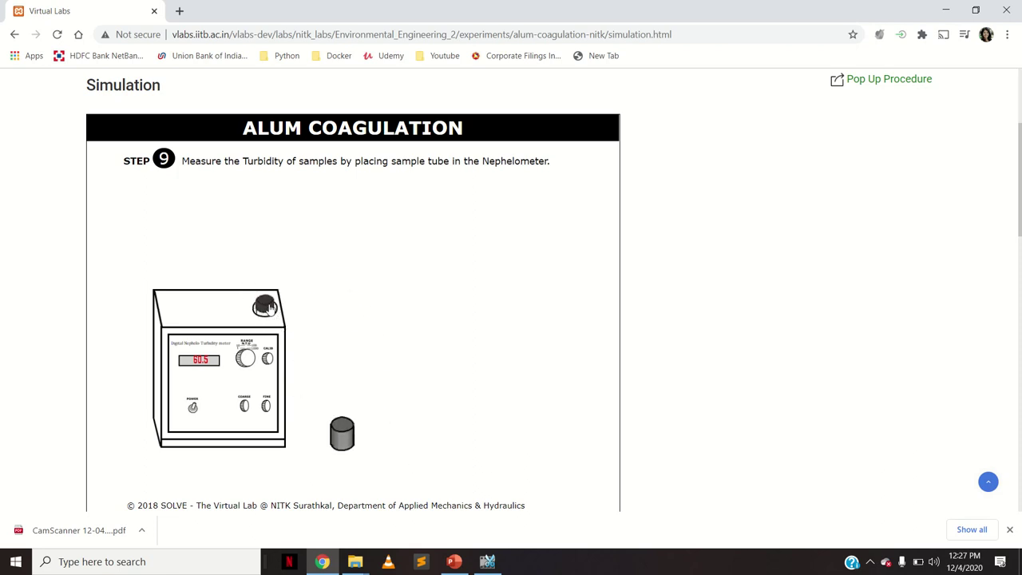
{"action": "left_click", "coordinate": [269, 307]}
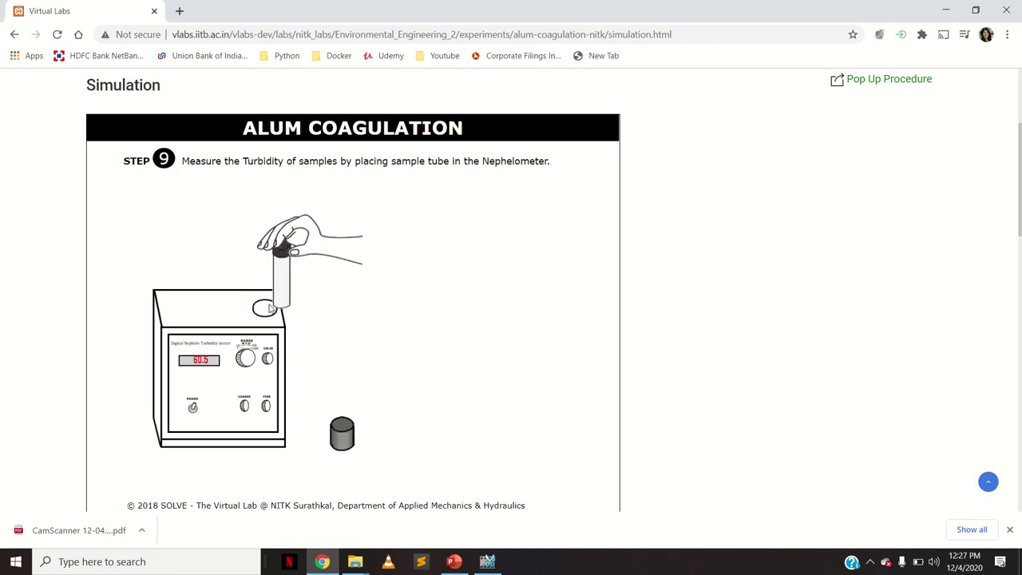
{"action": "left_click", "coordinate": [343, 428]}
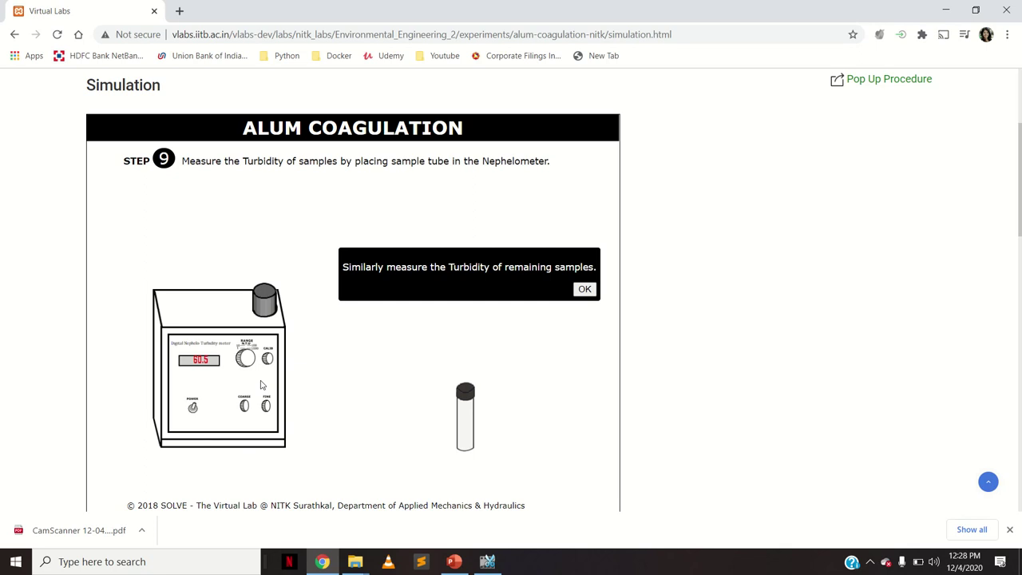
{"action": "left_click", "coordinate": [586, 290]}
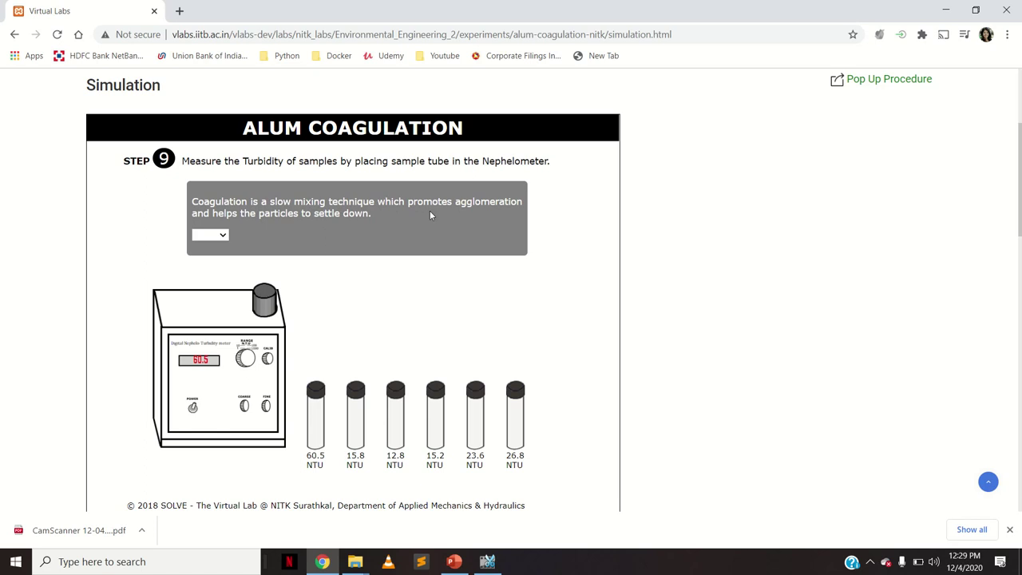
Step: Answer True to the statement that coagulation is a slow mixing technique and proceed to the observations table
{"action": "left_click", "coordinate": [222, 235]}
{"action": "left_click", "coordinate": [220, 258]}
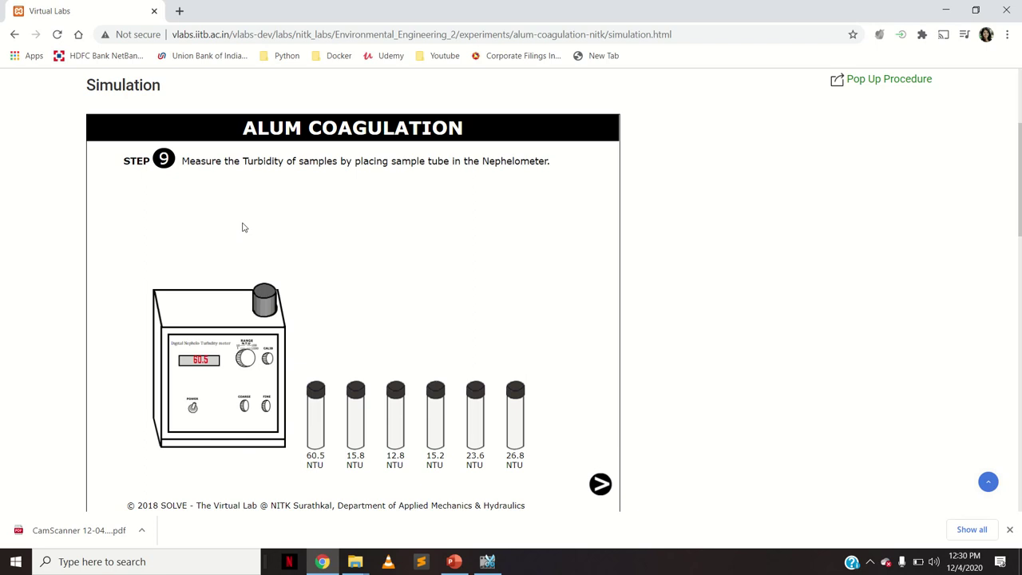
{"action": "left_click", "coordinate": [601, 485]}
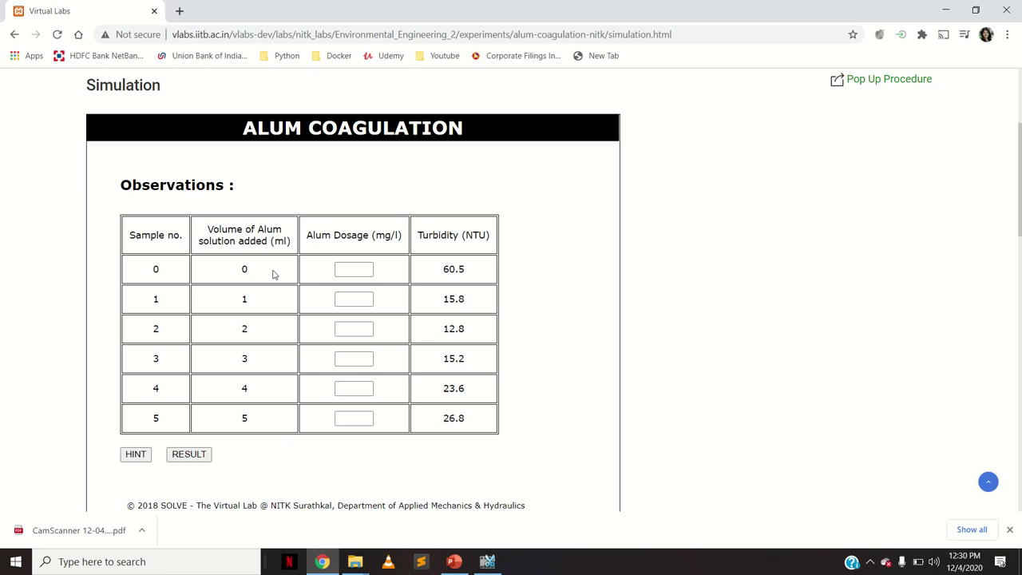
Step: Fill in alum dosages of 0, 10, 20, 30, 40 and 50 mg/l for samples 0 to 5 and submit them for the result
{"action": "left_click", "coordinate": [358, 272]}
{"action": "type", "text": "0"}
{"action": "left_click", "coordinate": [360, 302]}
{"action": "type", "text": "10"}
{"action": "left_click", "coordinate": [354, 330]}
{"action": "type", "text": "20"}
{"action": "left_click", "coordinate": [354, 361]}
{"action": "type", "text": "30"}
{"action": "left_click", "coordinate": [369, 391]}
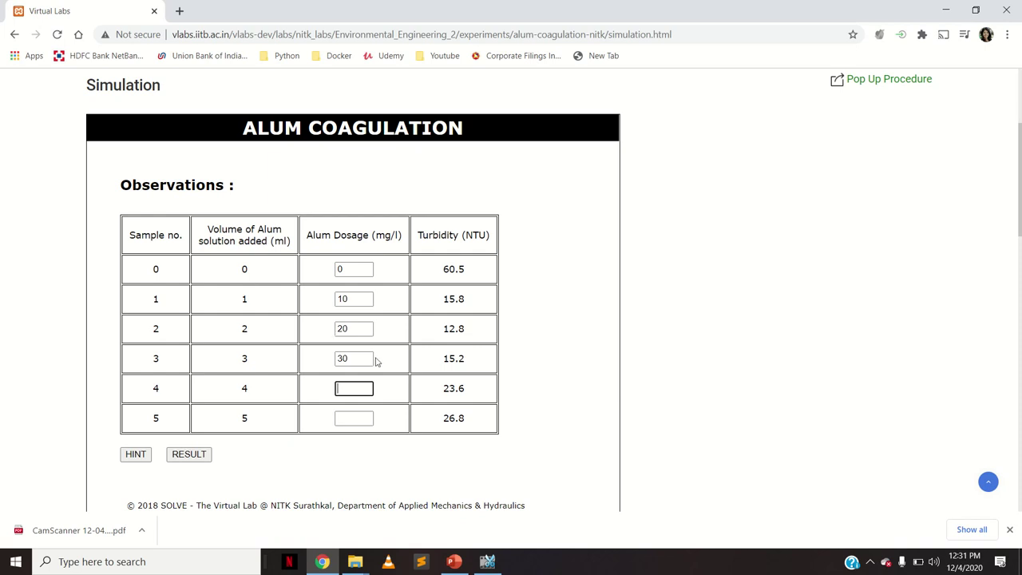
{"action": "type", "text": "40"}
{"action": "left_click", "coordinate": [360, 417]}
{"action": "type", "text": "50"}
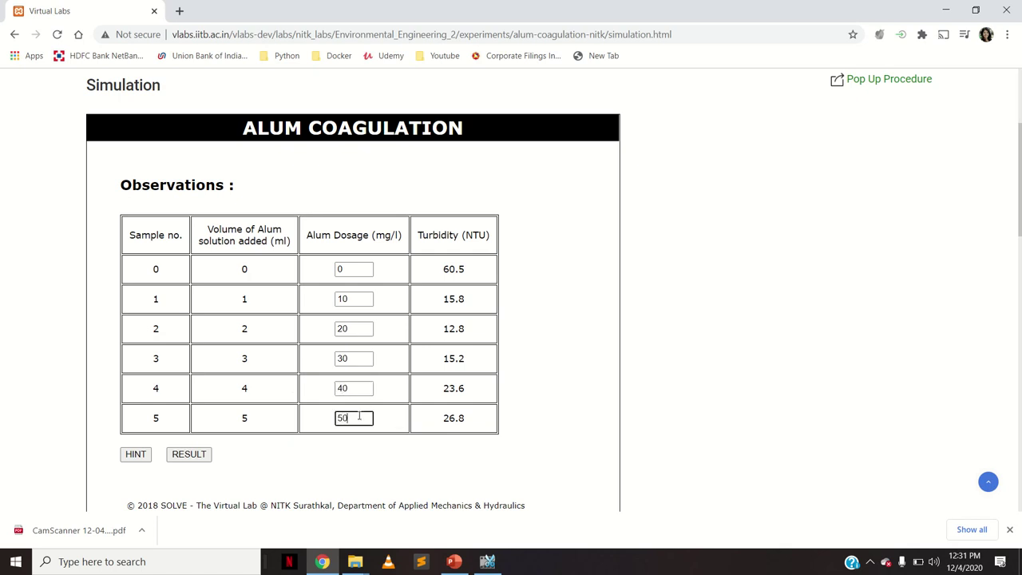
{"action": "left_click", "coordinate": [337, 457]}
{"action": "left_click", "coordinate": [188, 454]}
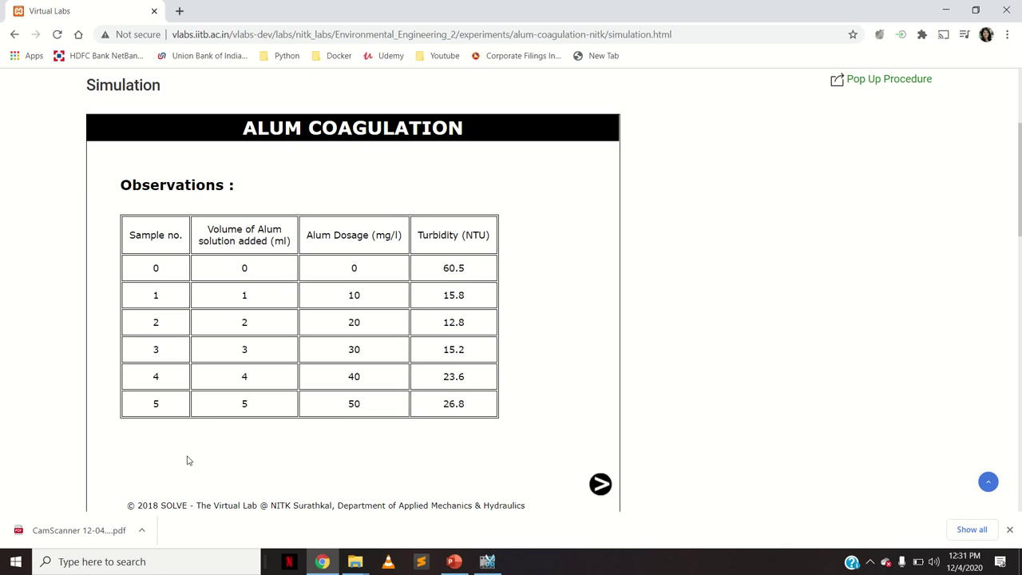
Step: Proceed to the characteristic curves, plot Turbidity v/s Alum dosage and inspect the values of the curve's points
{"action": "left_click", "coordinate": [602, 485]}
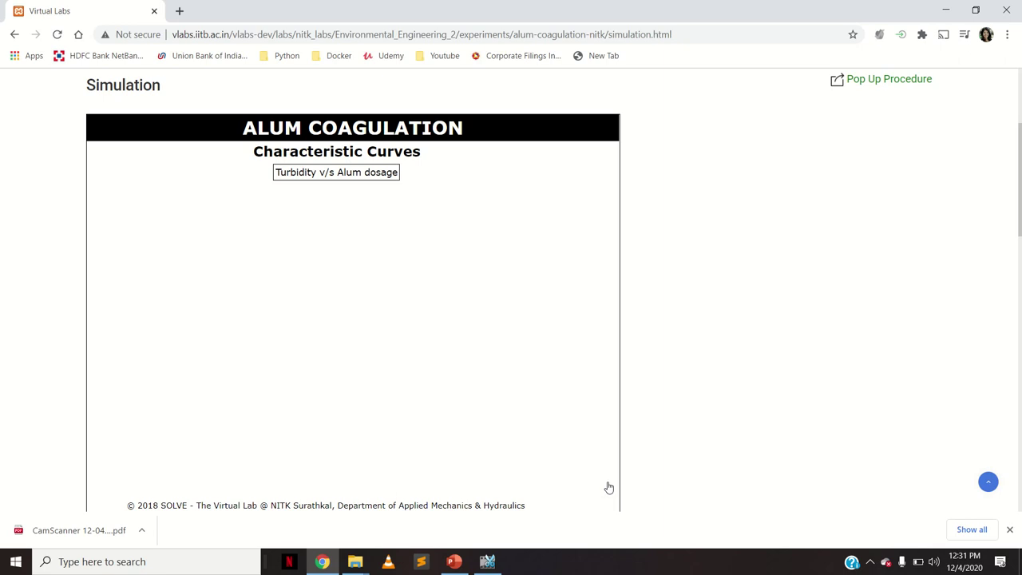
{"action": "scroll", "coordinate": [609, 487], "scroll_direction": "down", "scroll_amount": 1}
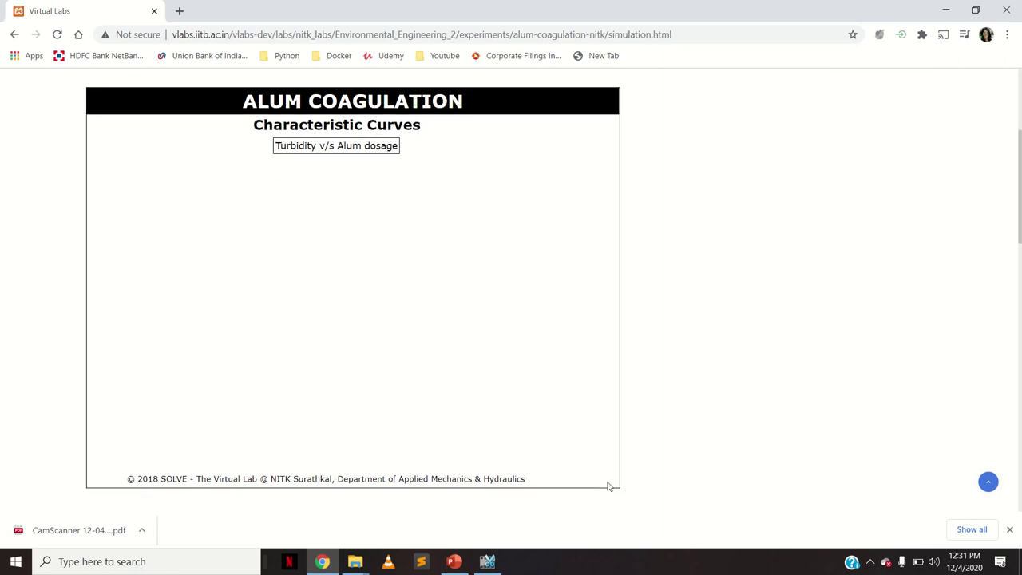
{"action": "left_click", "coordinate": [352, 151]}
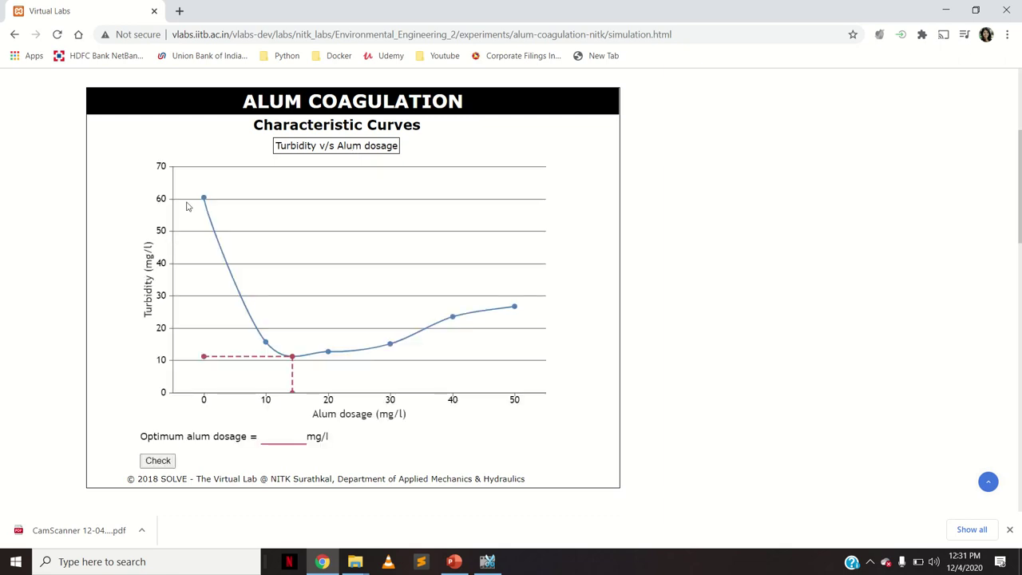
{"action": "mouse_move", "coordinate": [513, 313]}
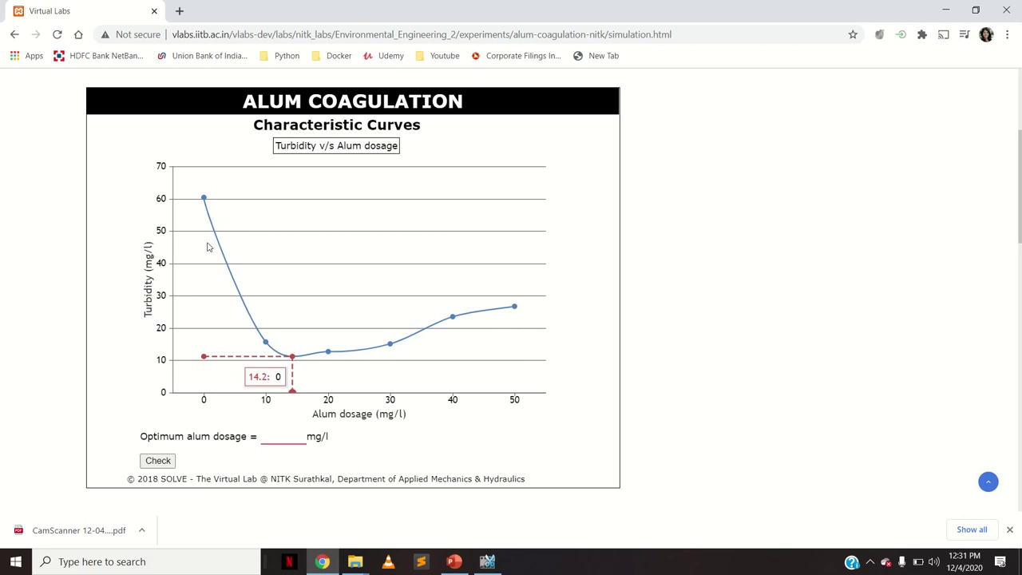
{"action": "mouse_move", "coordinate": [201, 197]}
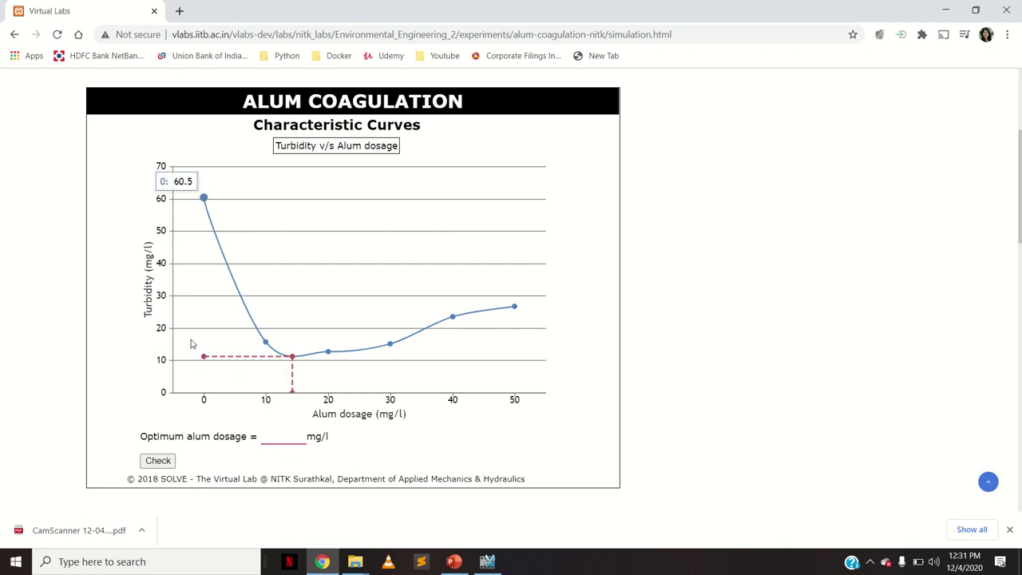